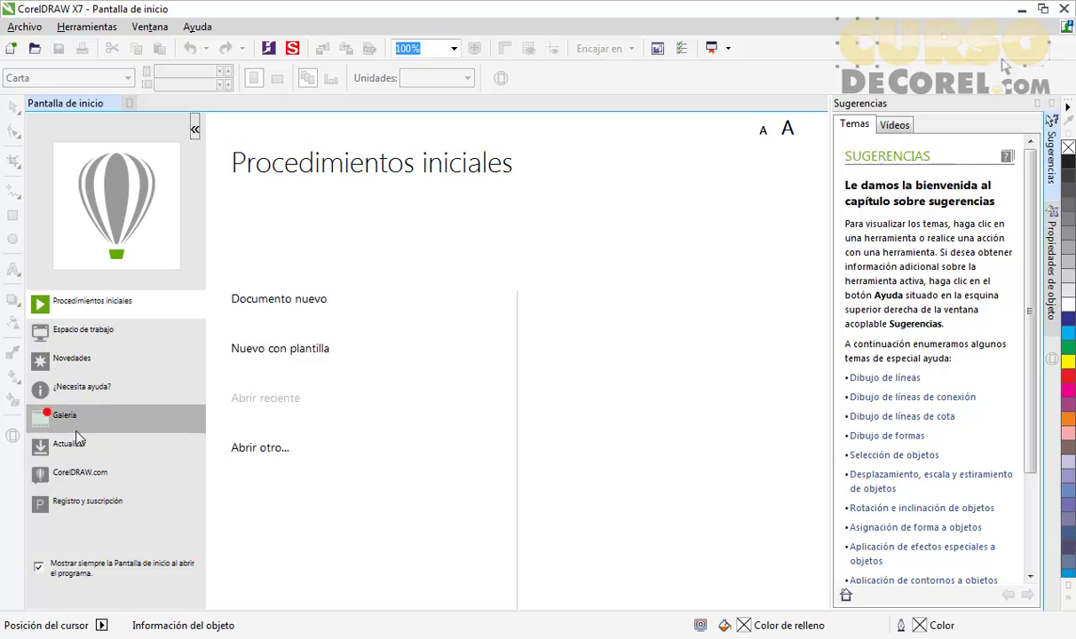
- Choose the Lite workspace on the welcome screen and close that screen
click(82, 338)
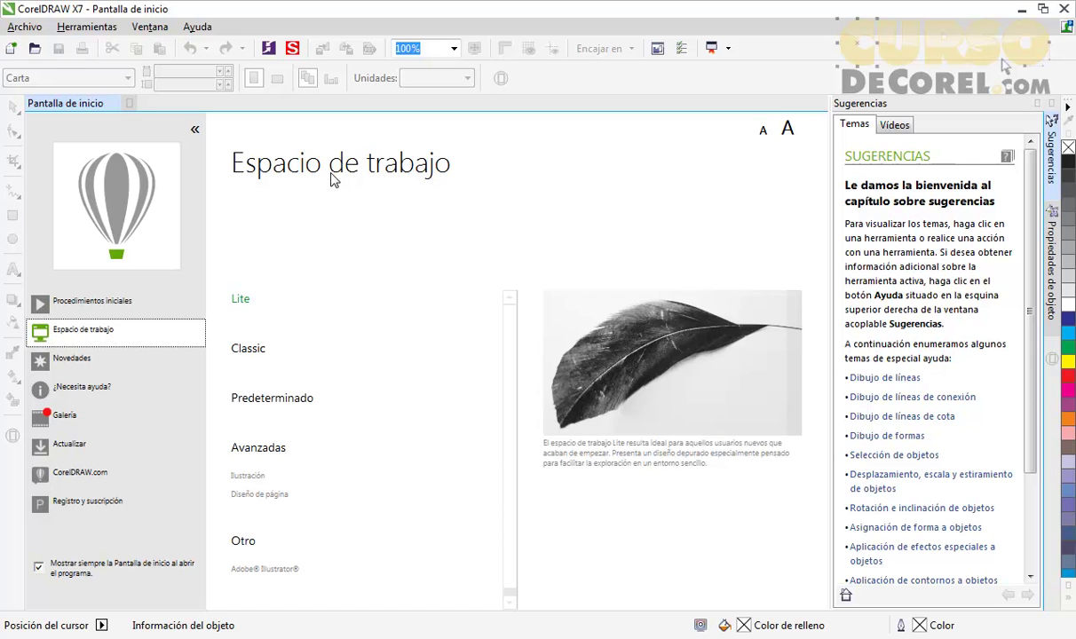
click(239, 302)
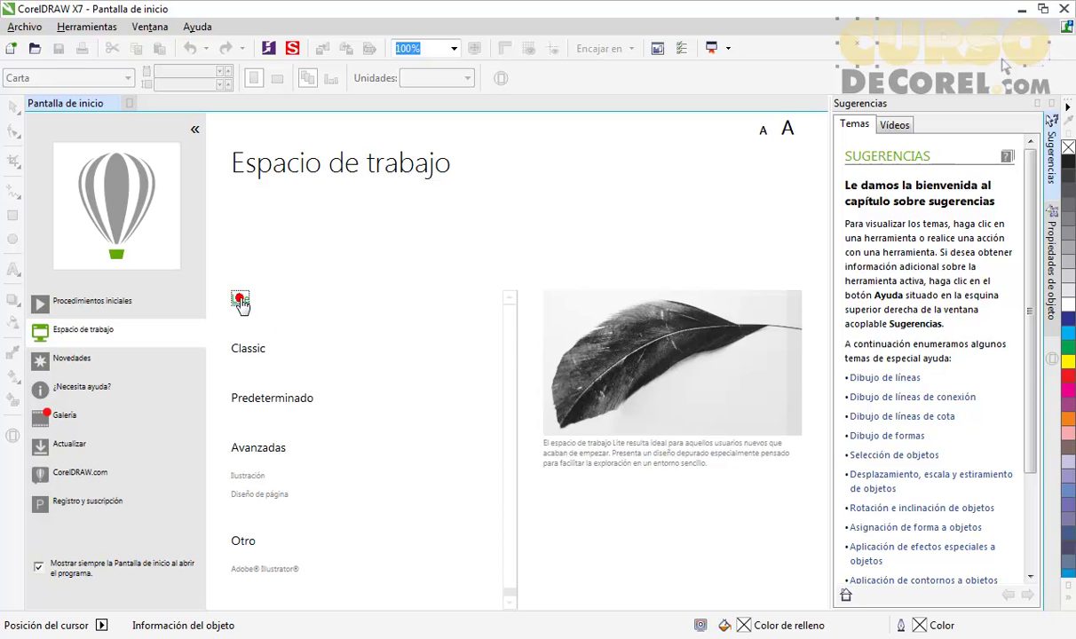
middle_click(110, 103)
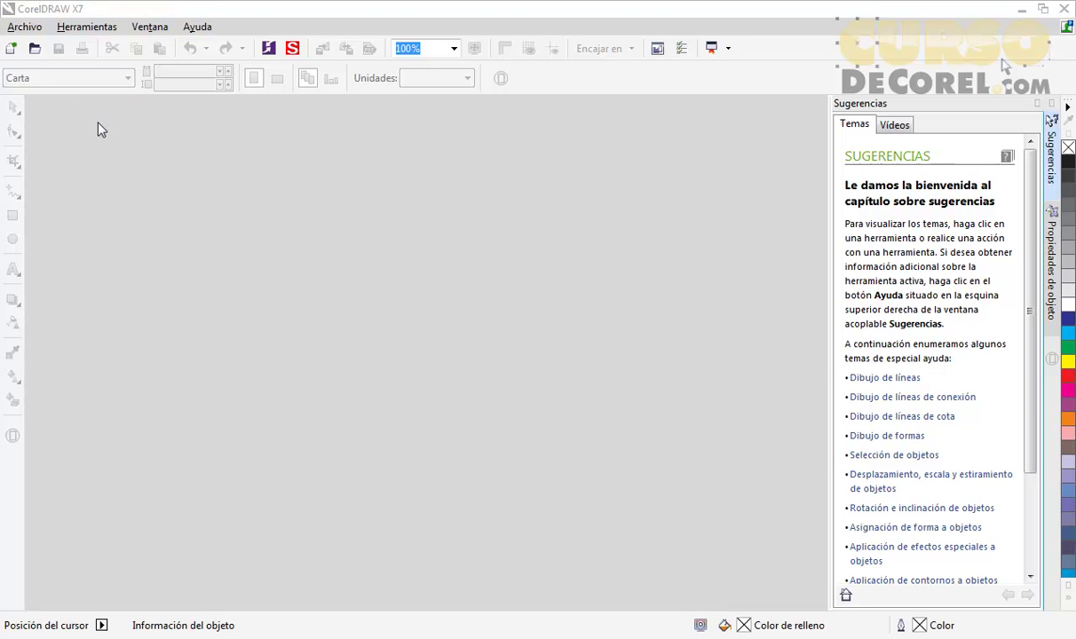
- Create a new Carta-size portrait document, accepting the default CMYK and 300 ppp settings
click(10, 49)
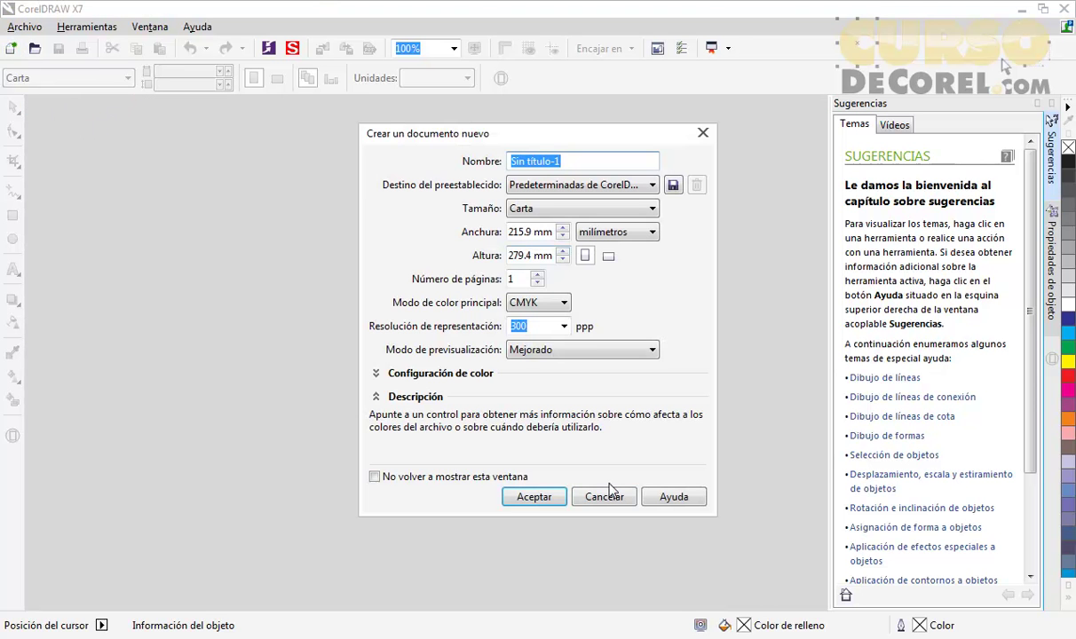
click(533, 500)
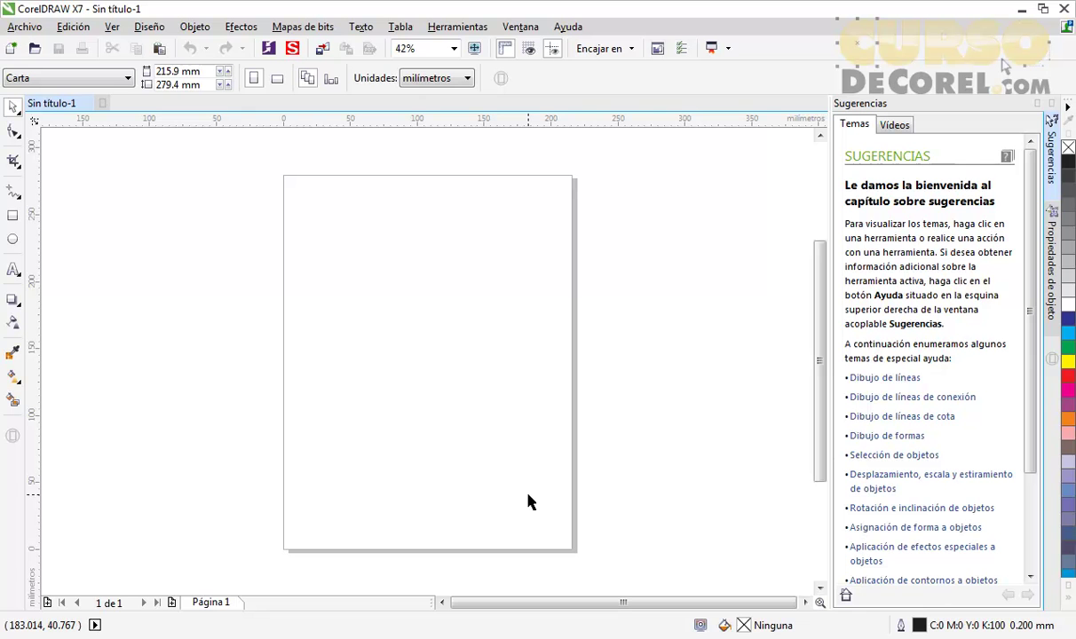
click(523, 28)
mouse_move(554, 224)
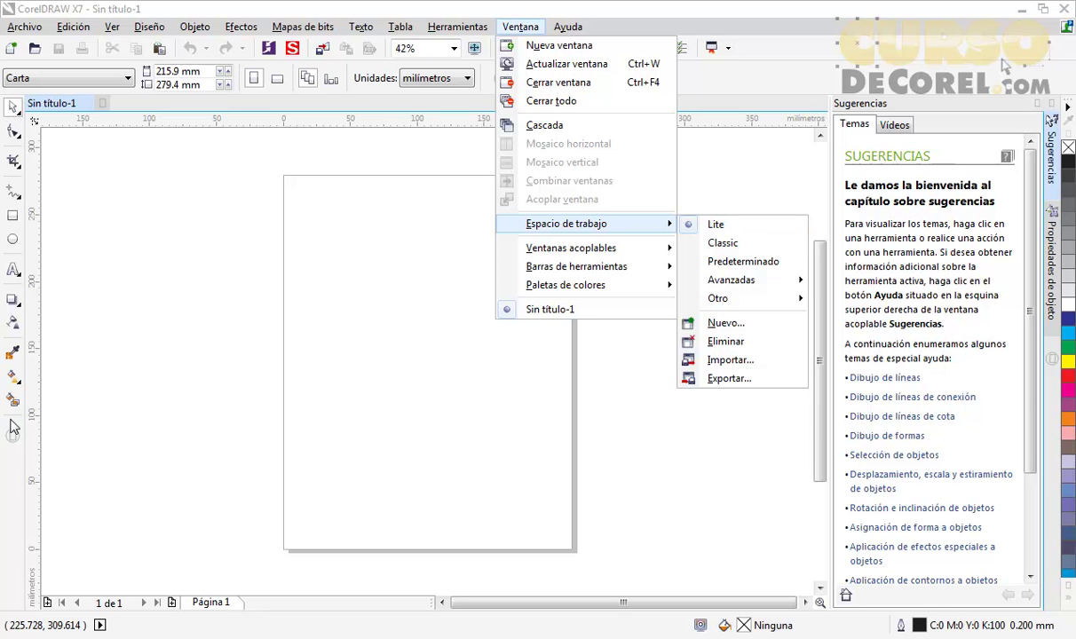
click(14, 448)
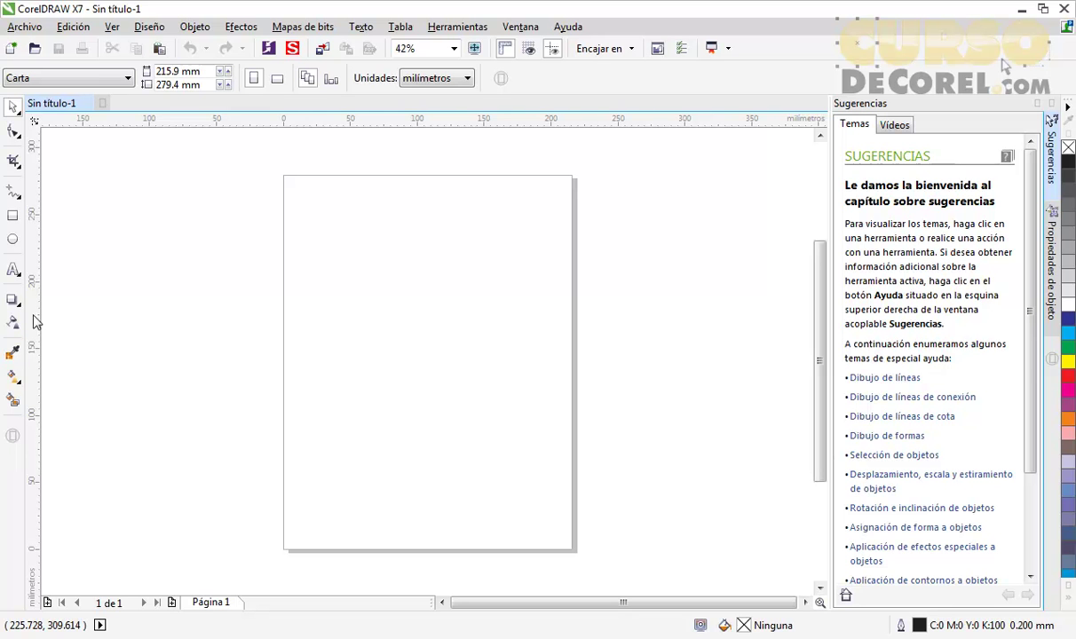
- Remove Herramienta Uniforme, Difuminar, Espiral, Atraer and Rechazar from the toolbox's shape-editing group, keeping only Forma
click(14, 131)
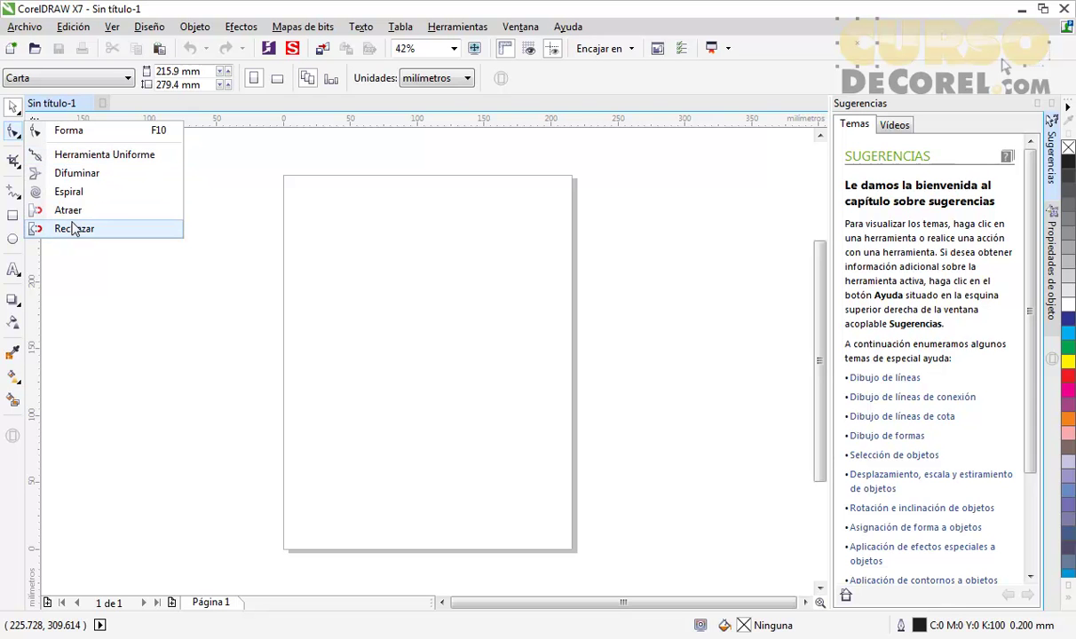
click(11, 439)
click(12, 439)
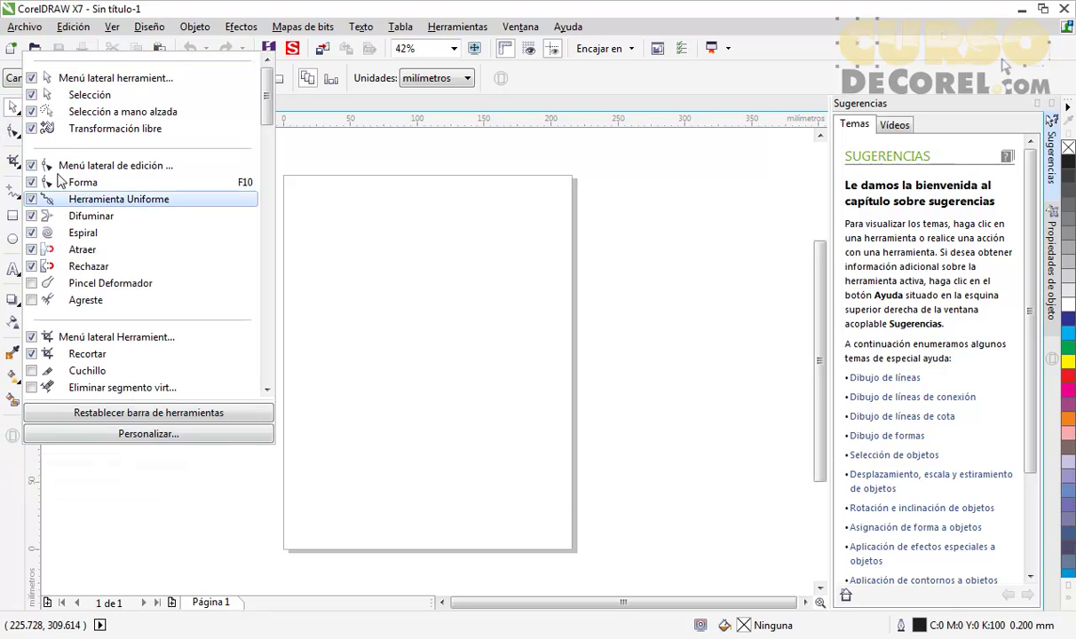
drag(266, 101, 265, 109)
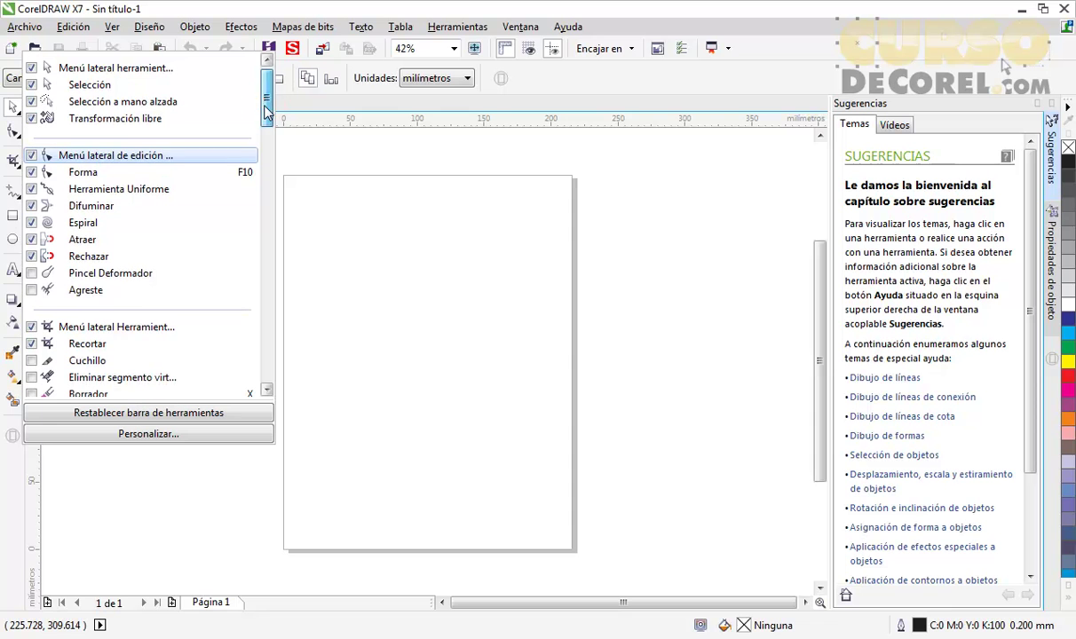
click(31, 189)
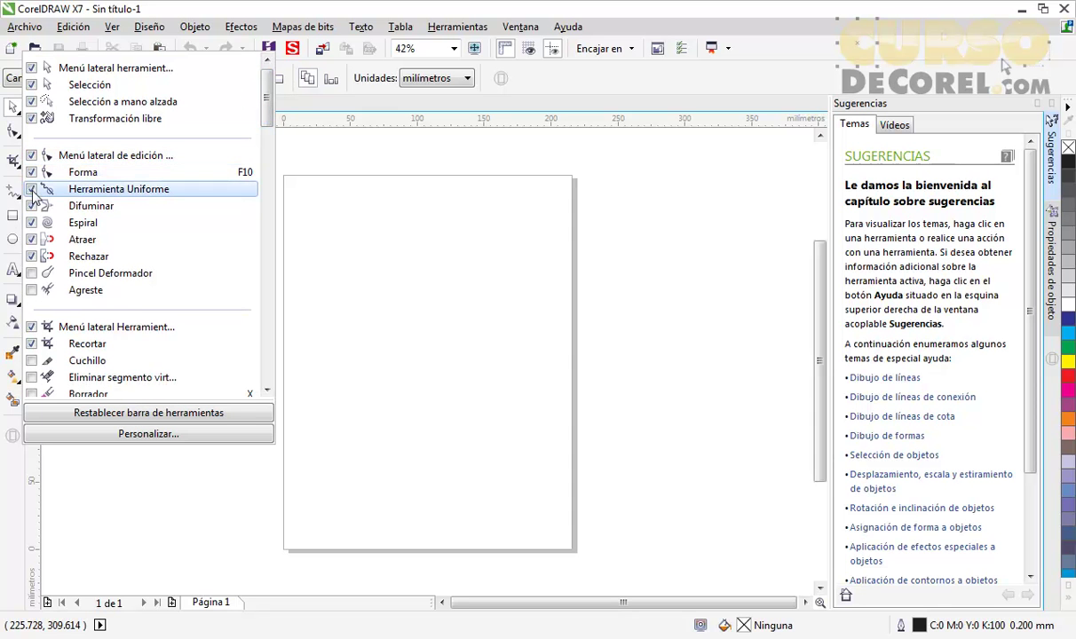
click(31, 206)
click(31, 223)
click(31, 256)
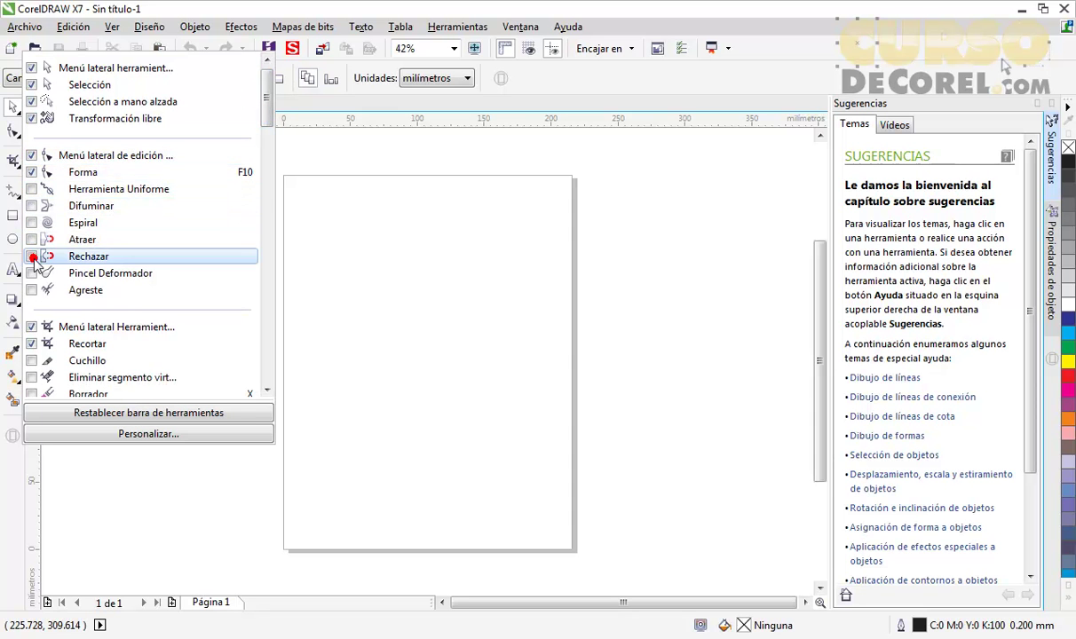
- Show the Pluma tool in the toolbox's Curva group and hide Bézier, Mano alzada and Polilínea
drag(265, 104, 279, 163)
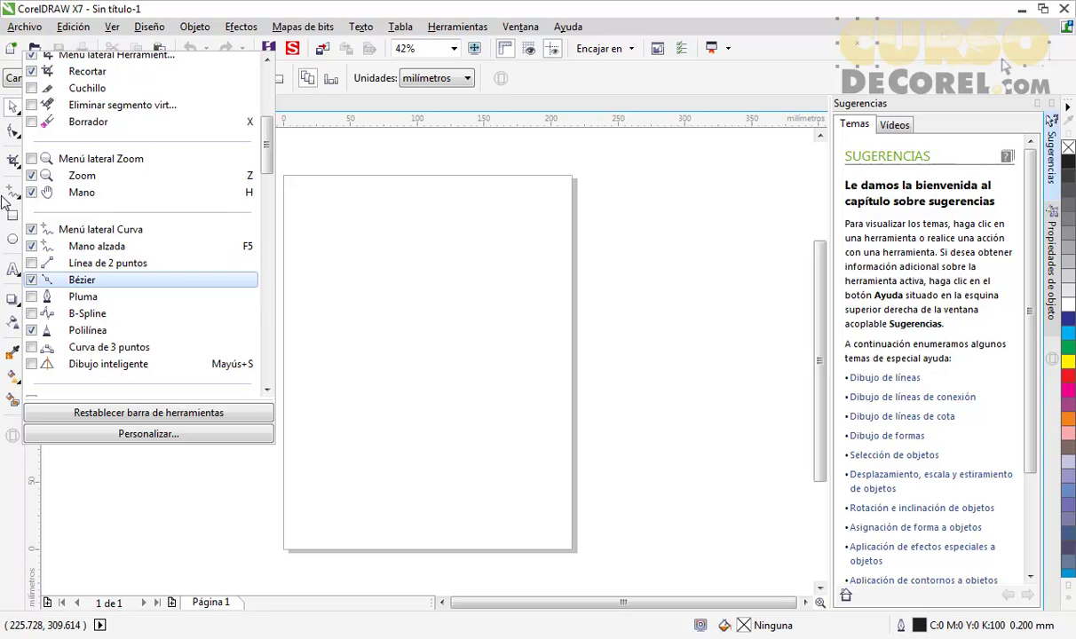
click(31, 297)
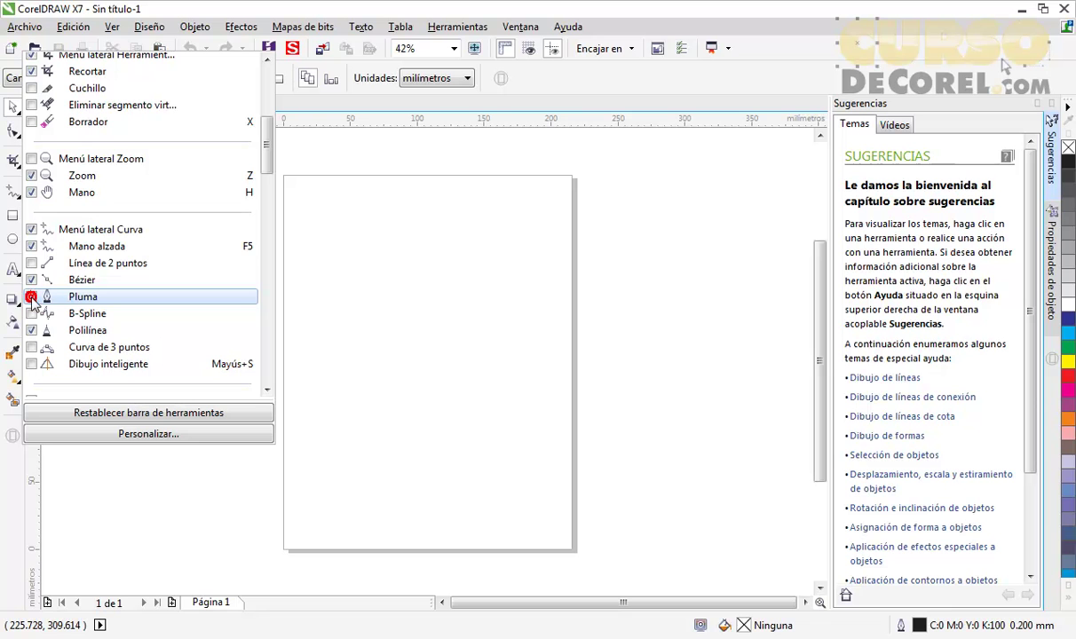
click(31, 280)
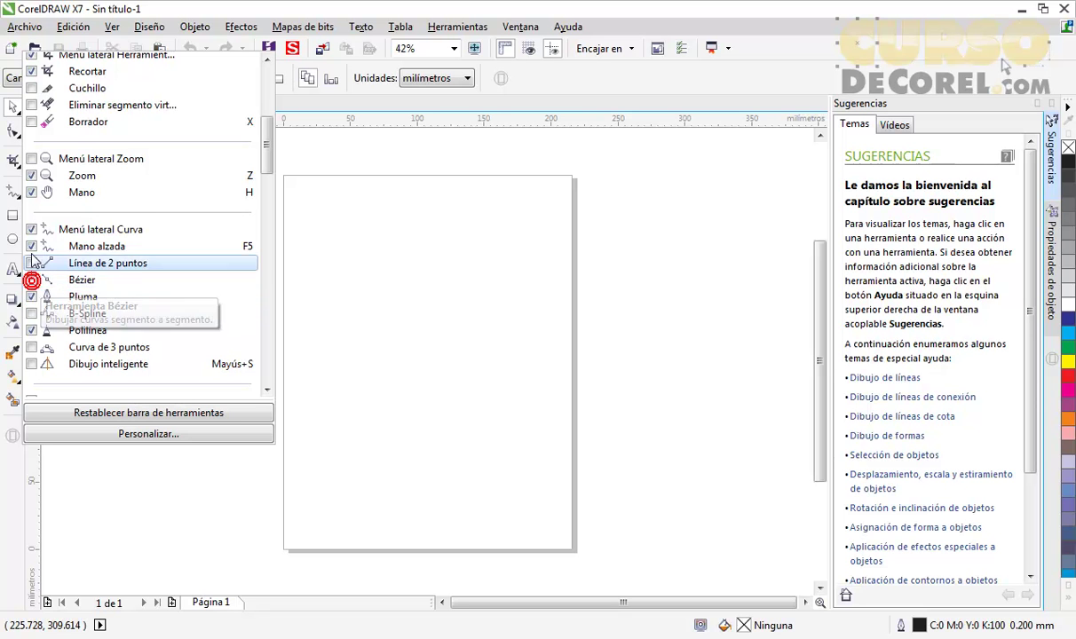
click(31, 246)
click(31, 331)
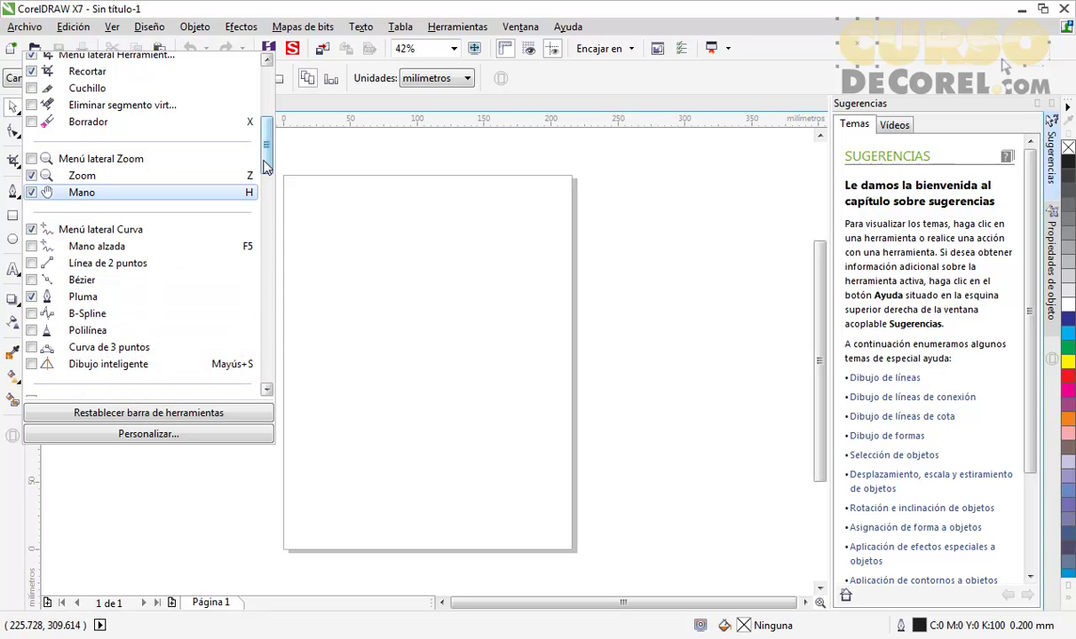
drag(264, 165, 264, 204)
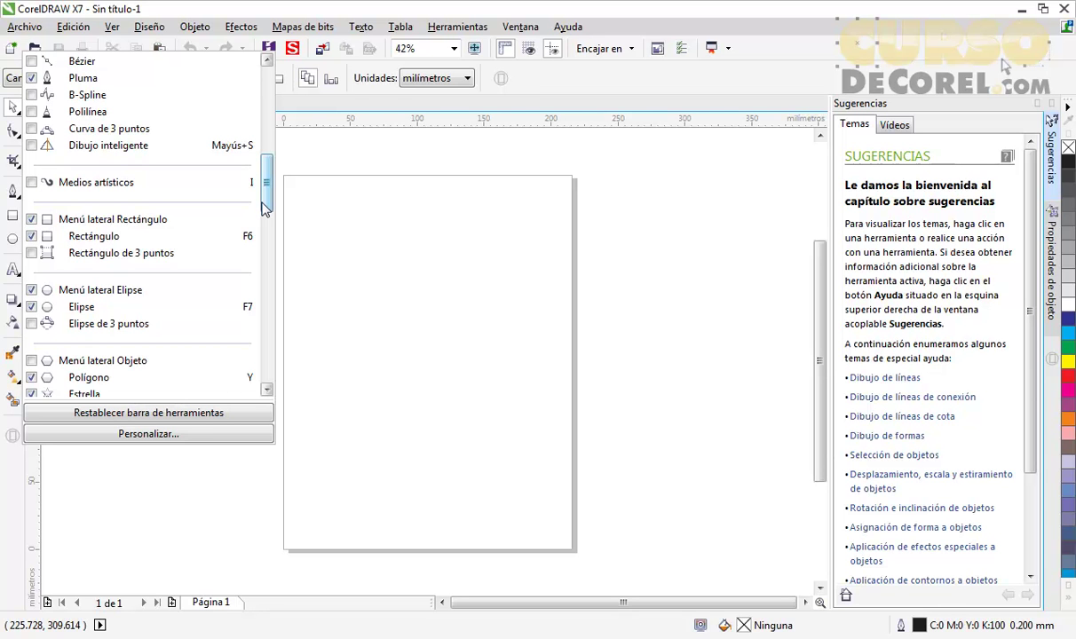
click(121, 488)
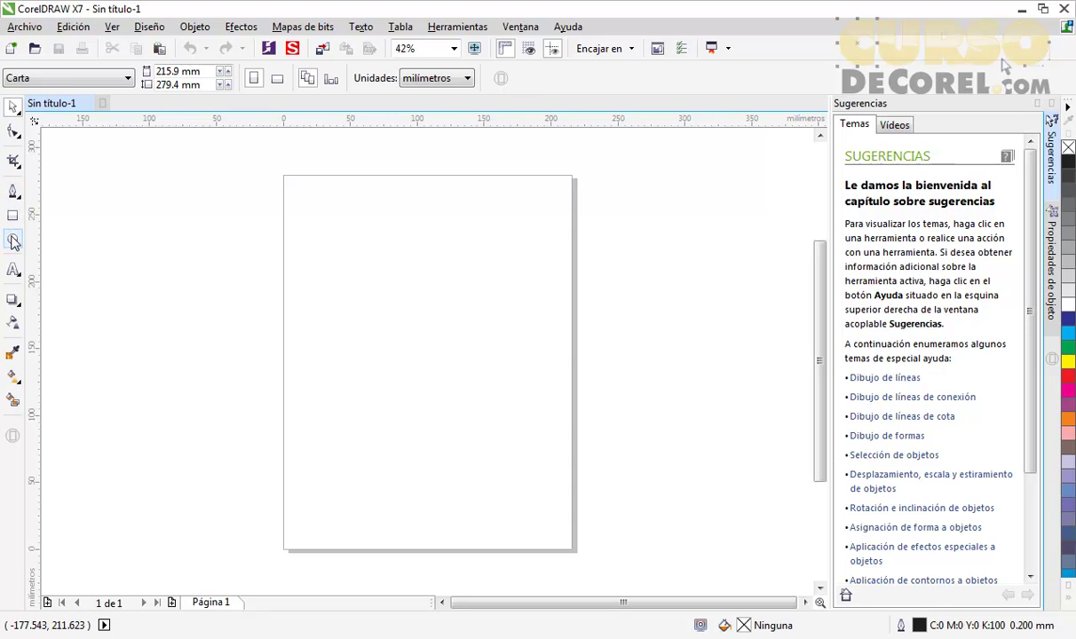
- Customize the property bar to include the Desplazar setting and leave out Página actual
click(500, 79)
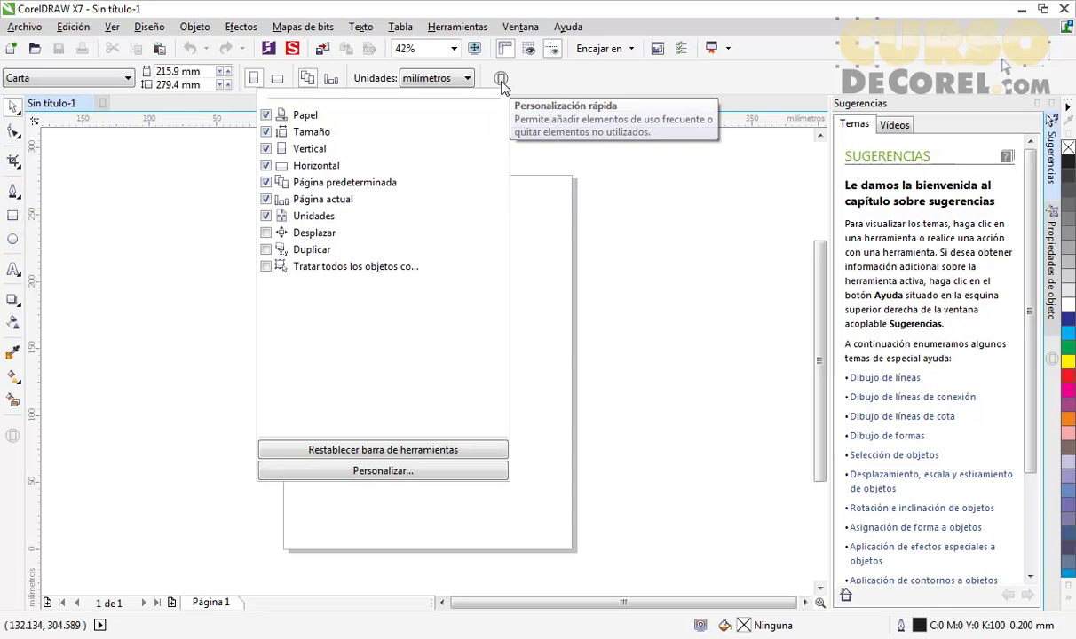
click(267, 233)
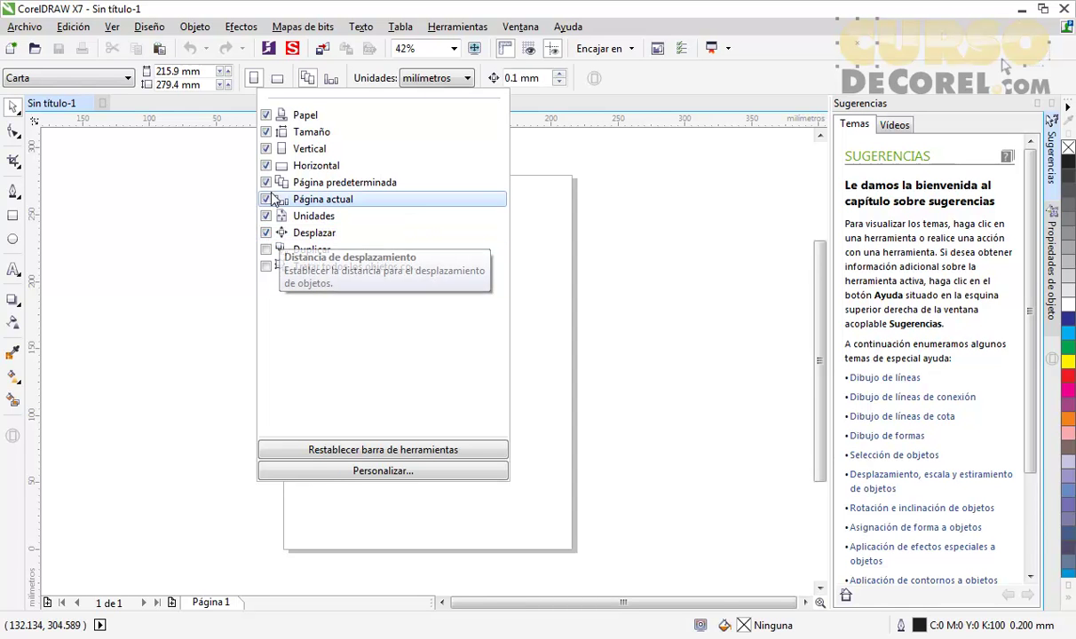
click(265, 199)
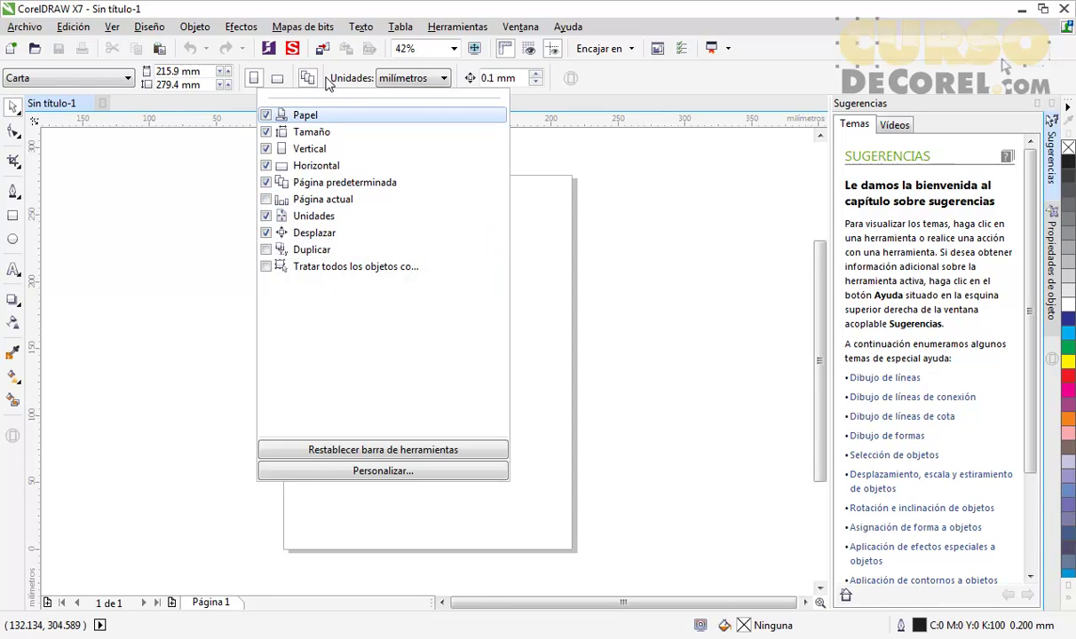
click(531, 147)
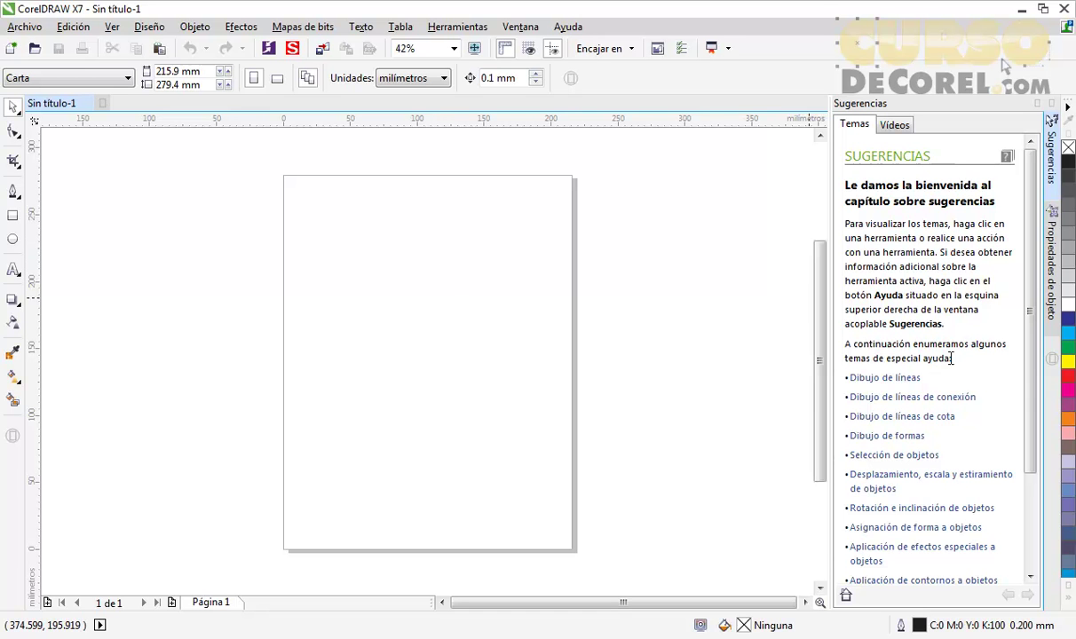
- Close the Sugerencias and Propiedades de objeto dockers
right_click(1055, 362)
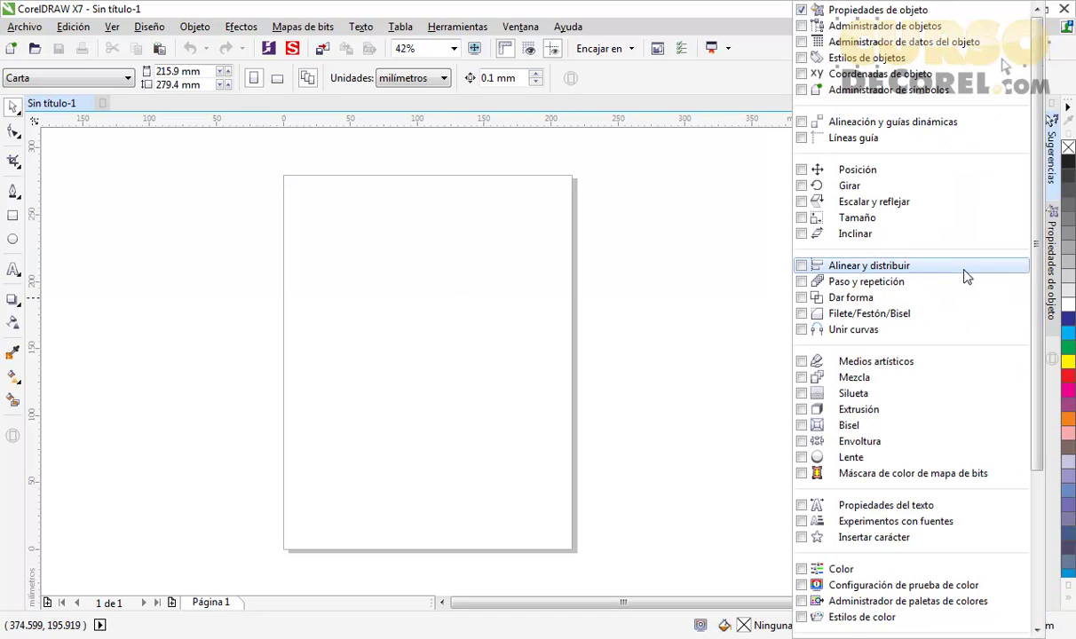
click(726, 293)
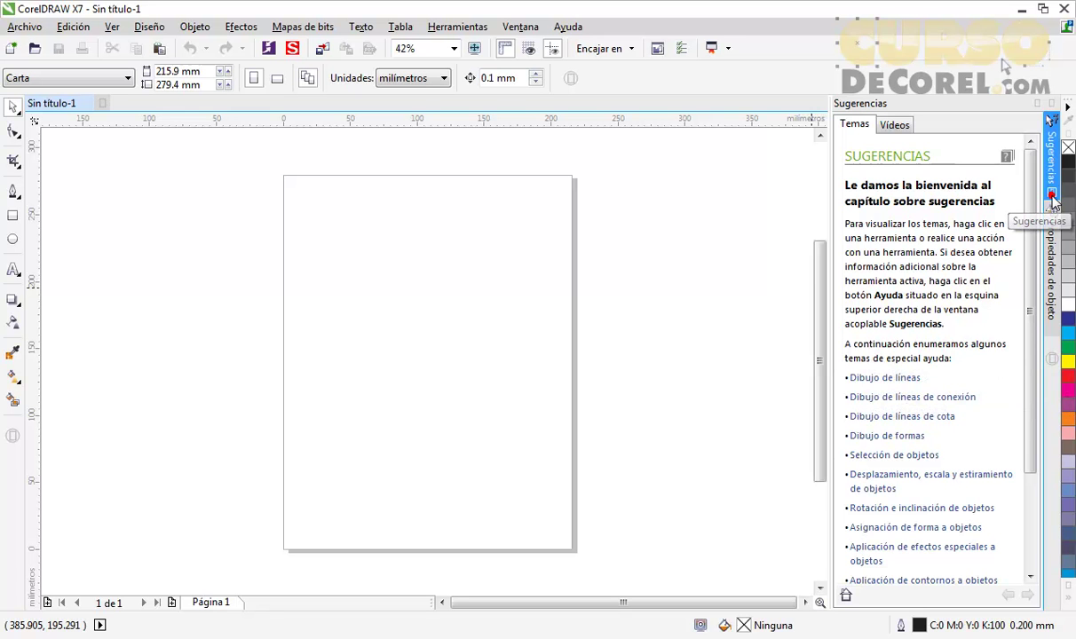
click(1053, 232)
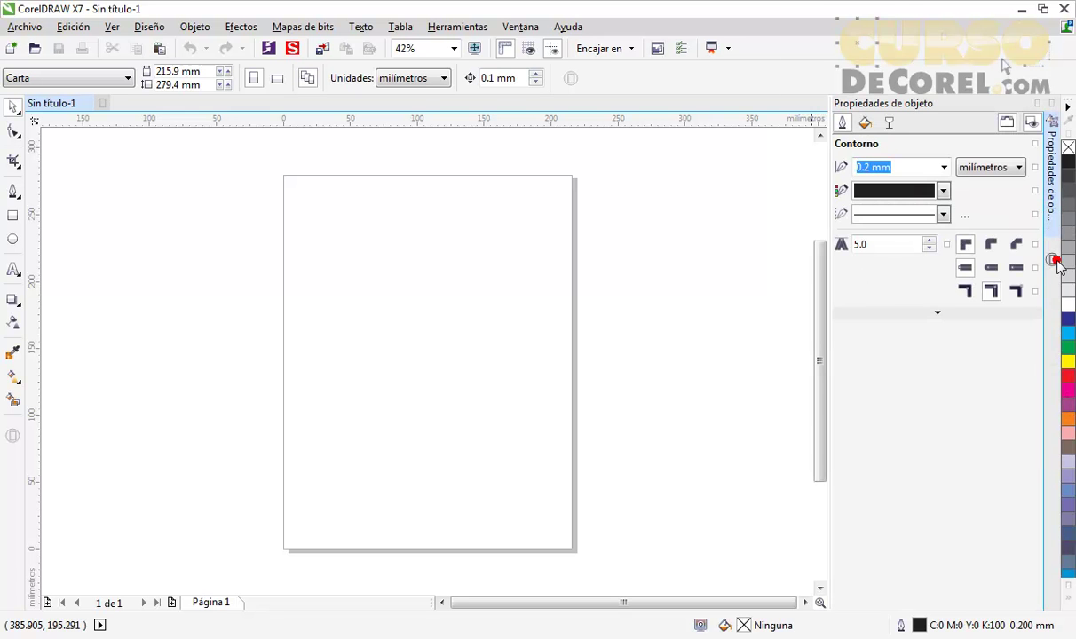
right_click(1052, 266)
click(692, 315)
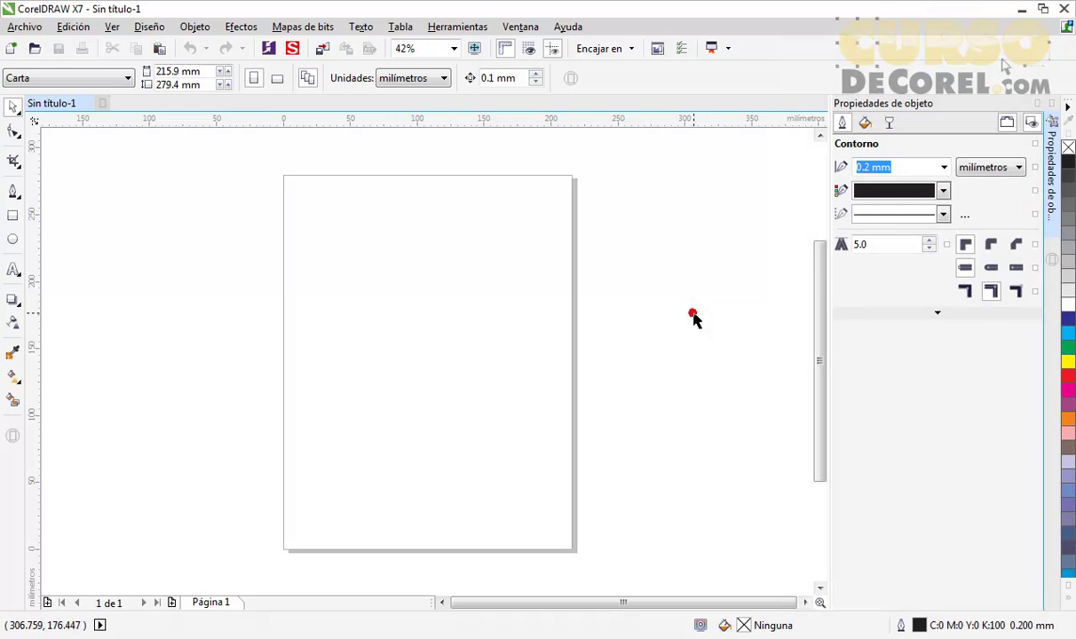
click(1049, 223)
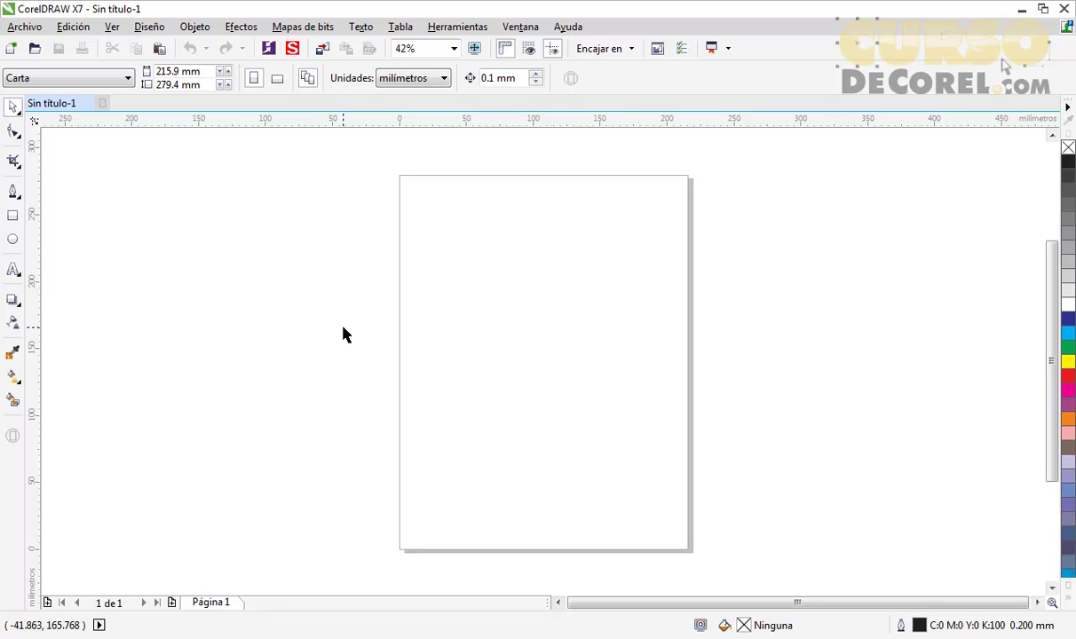
- Draw a rectangle about 92 × 44 mm on the lower half of the page and fully round its corners with the Shape tool
click(13, 239)
click(13, 215)
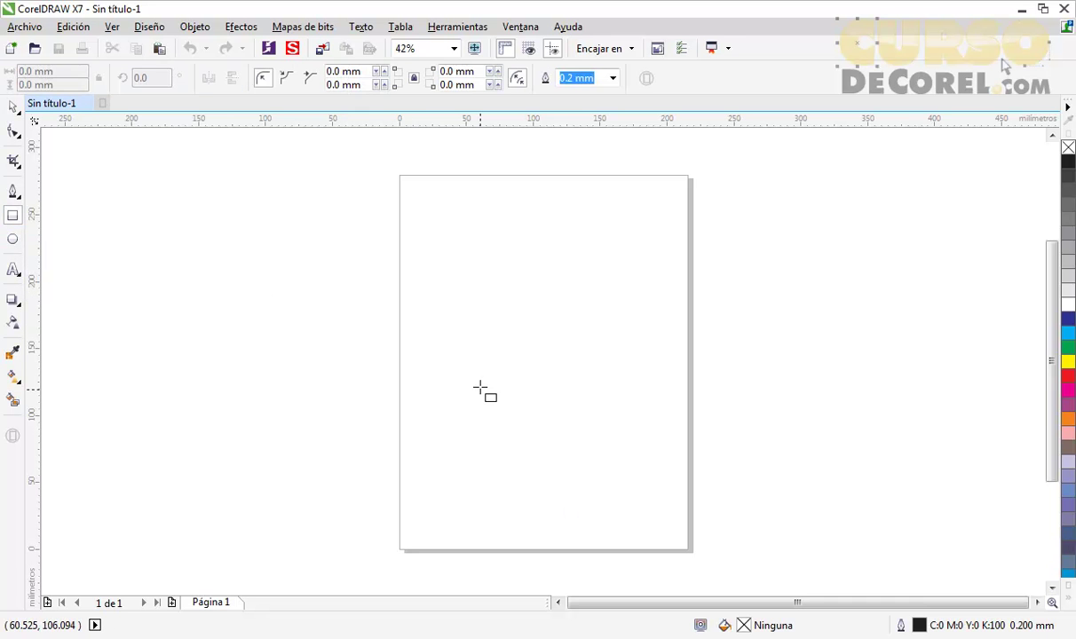
drag(449, 377, 572, 435)
click(12, 131)
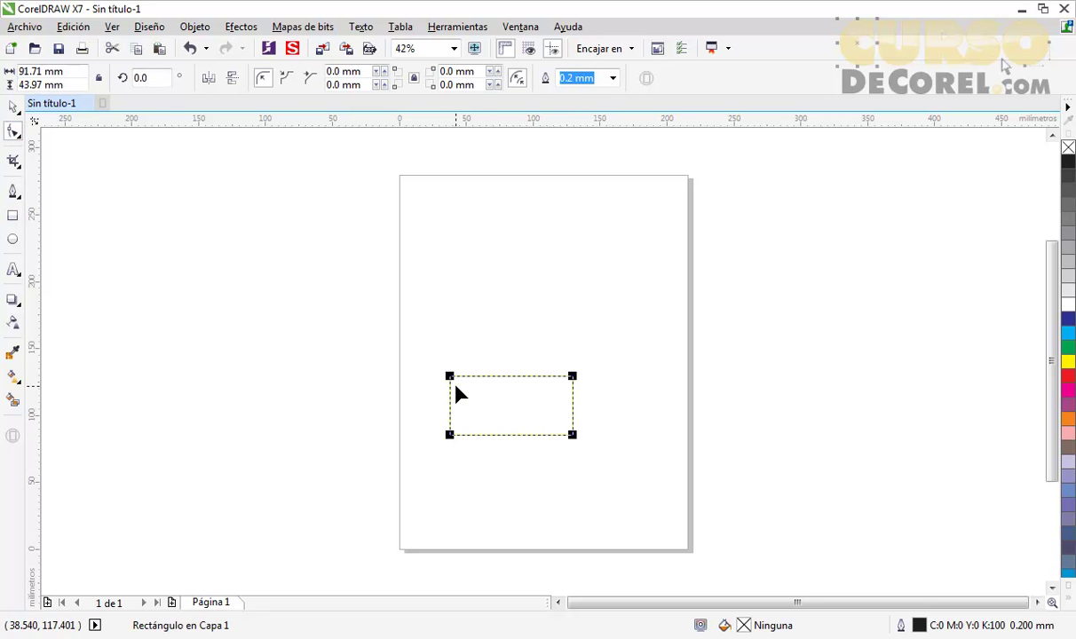
drag(450, 376, 476, 480)
- Draw a circle about 49 mm wide centred on the rounded rectangle's upper edge midpoint, and weld both shapes into one cloud outline
click(13, 237)
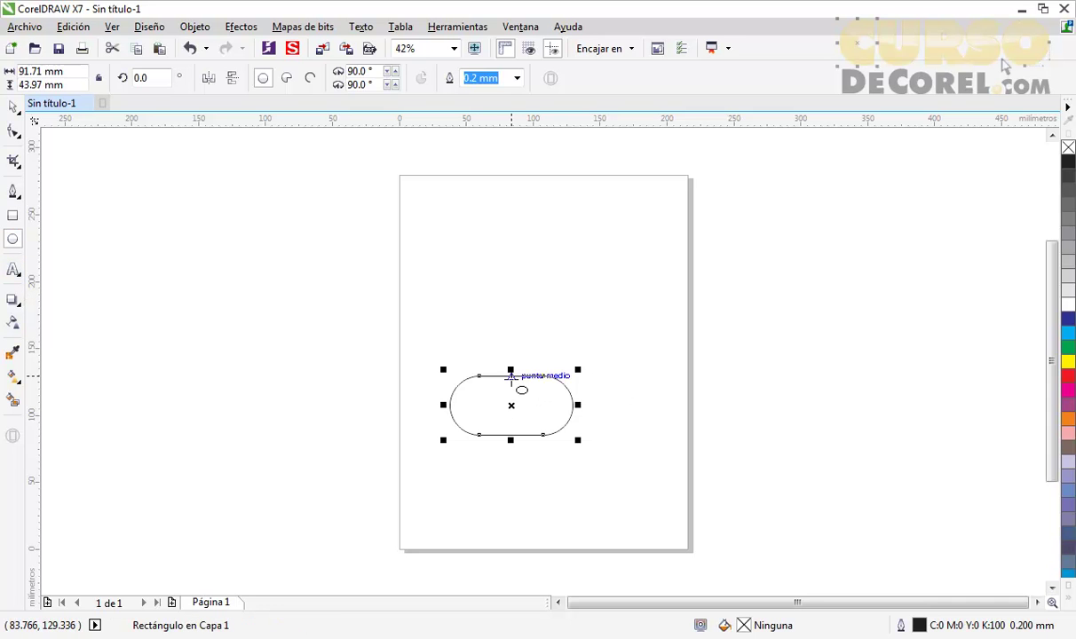
drag(510, 376, 531, 407)
key(space)
drag(619, 340, 404, 486)
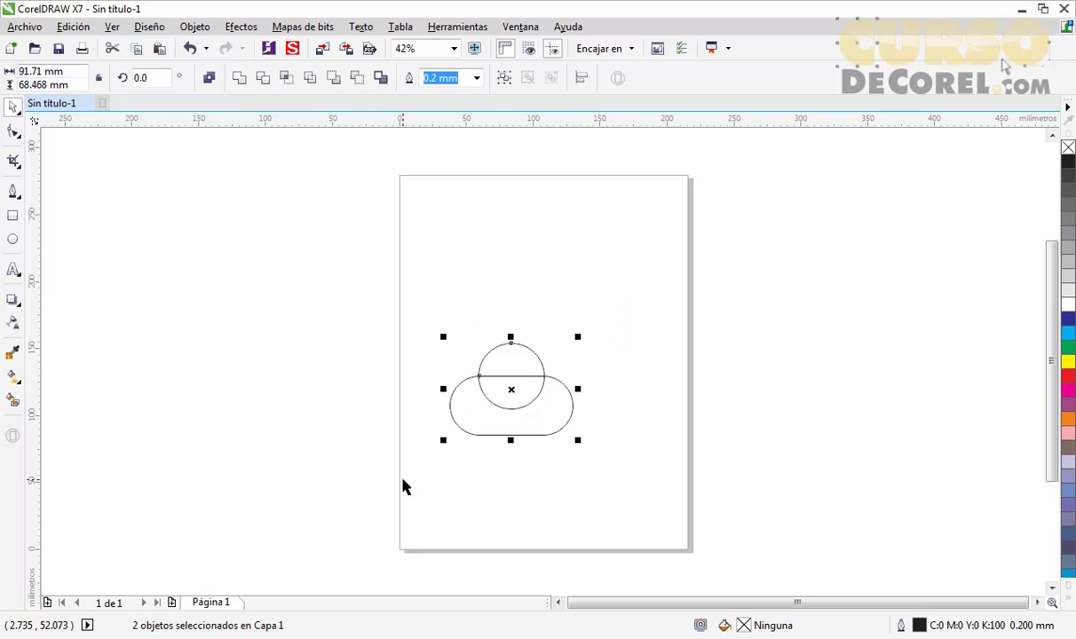
click(239, 77)
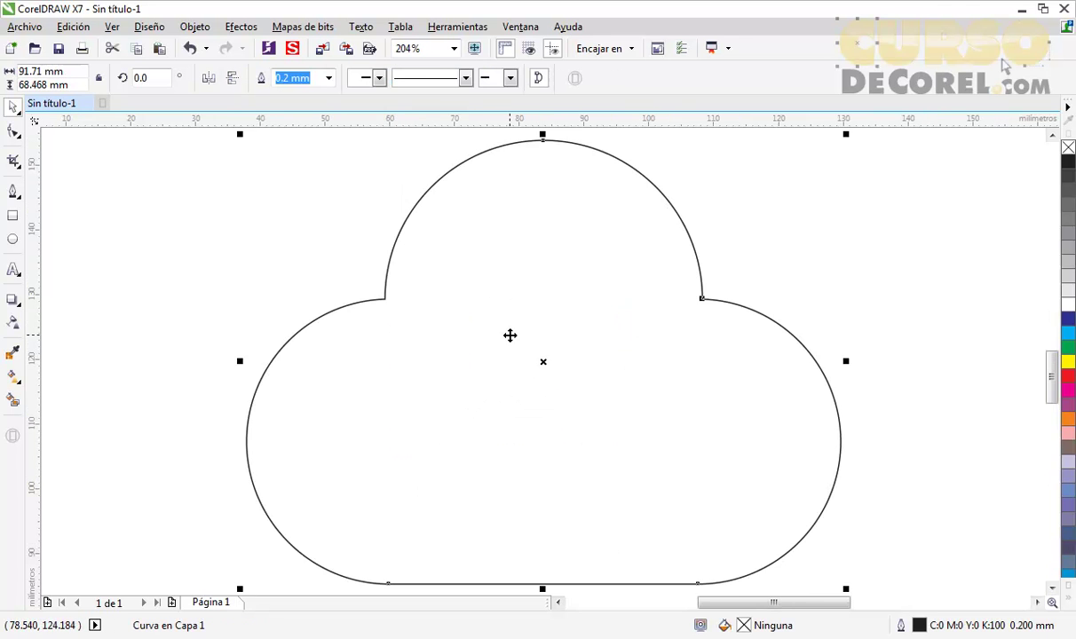
- Add a node at the middle of the cloud's straight bottom segment
key(shift+F2)
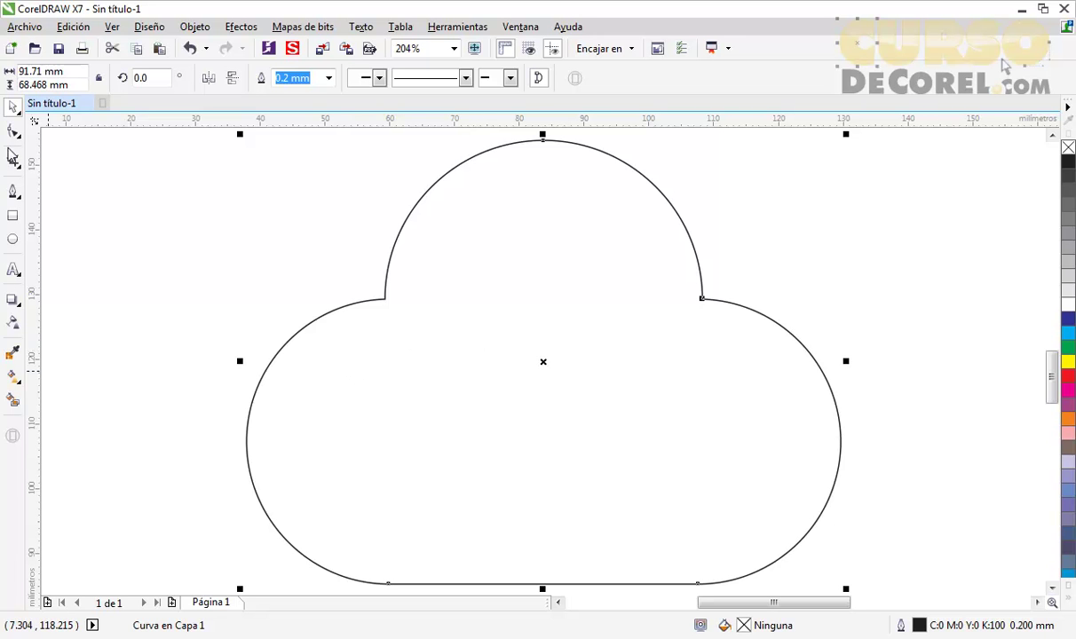
click(12, 131)
click(394, 577)
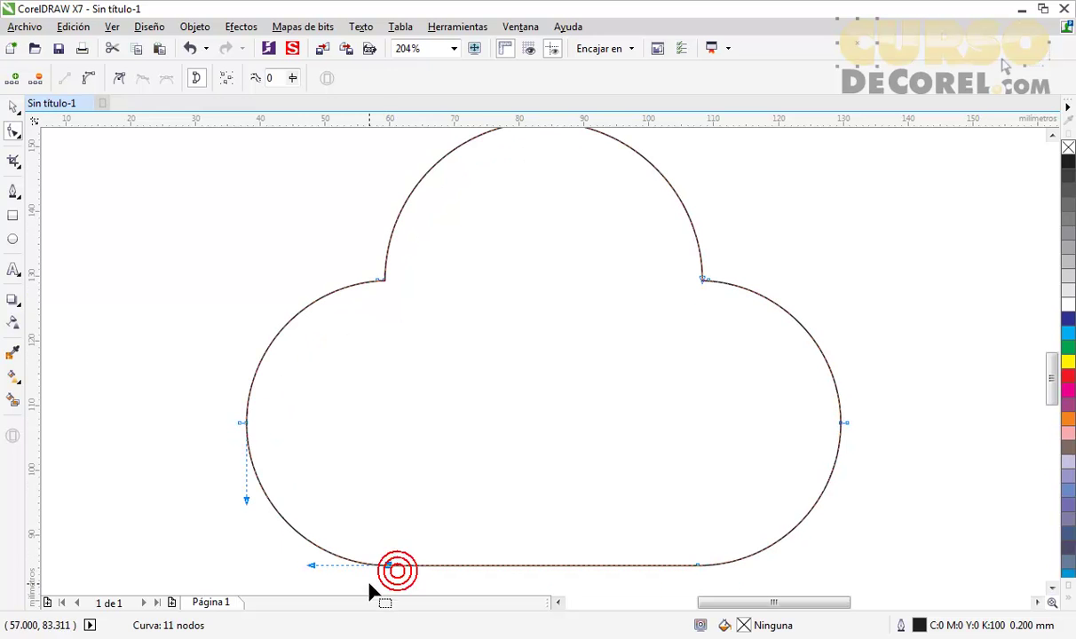
click(12, 81)
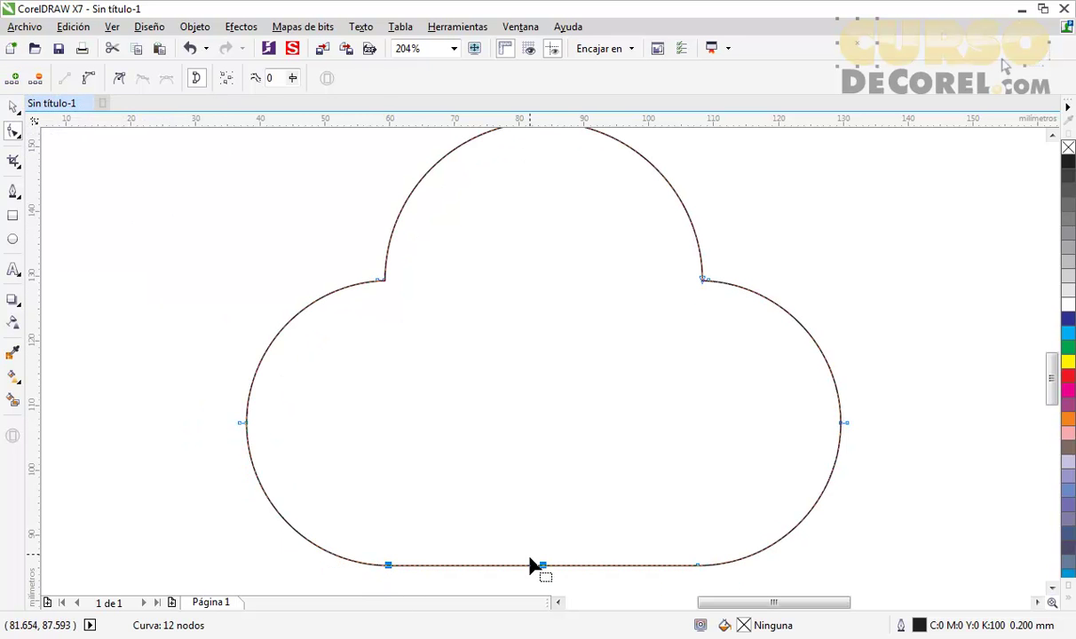
- Delete the nodes where the cloud's lobes meet, and widen the top into a rounded dome with longer symmetrical handles
drag(329, 250, 780, 312)
key(Delete)
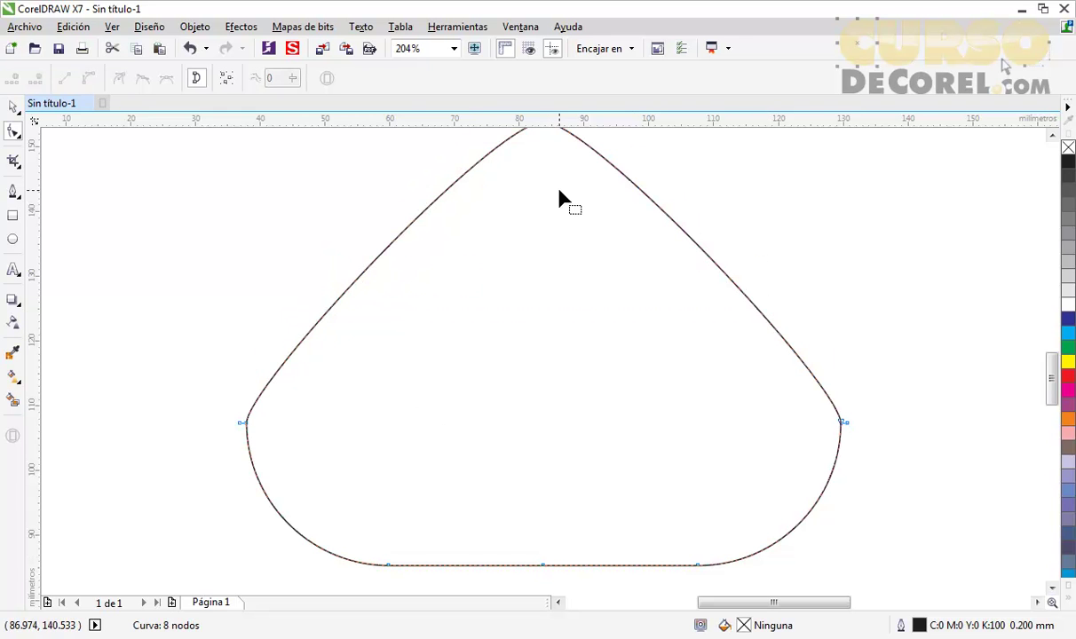
drag(643, 179, 470, 147)
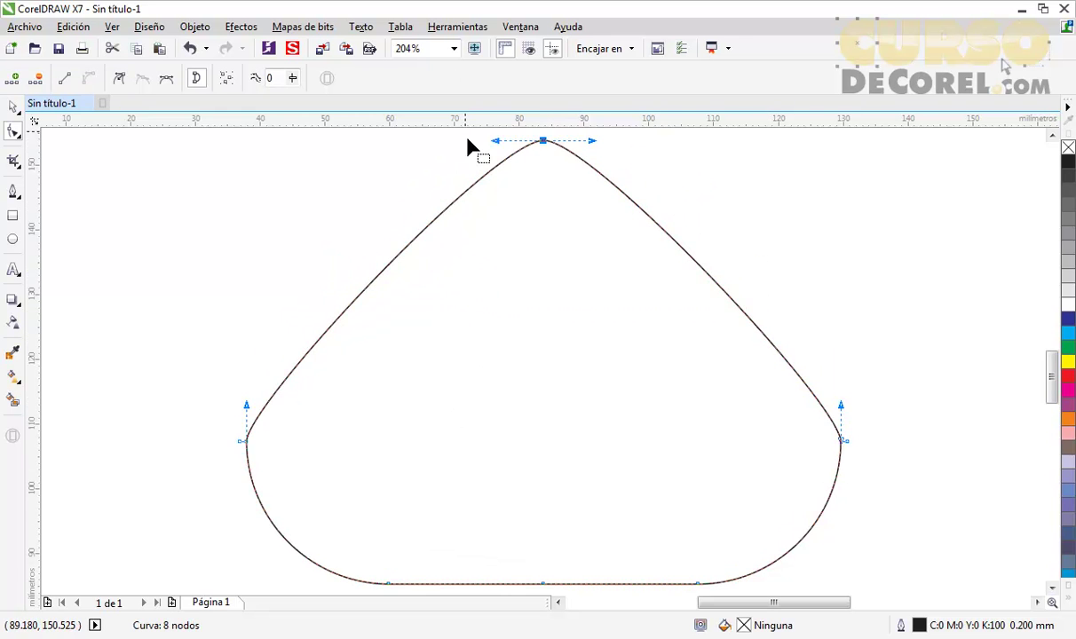
click(167, 80)
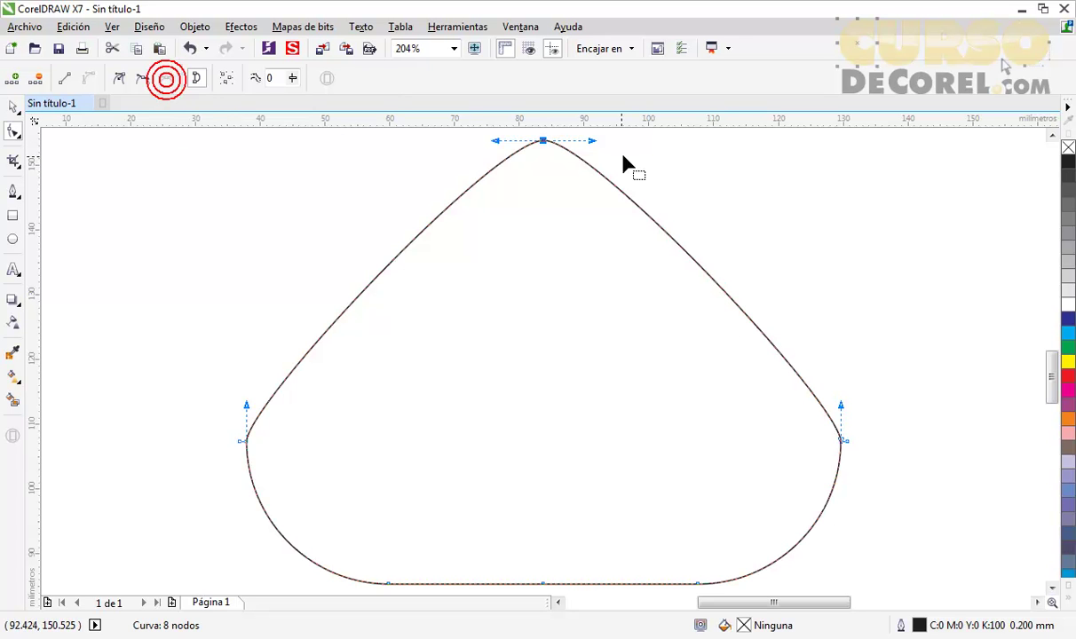
drag(592, 141, 728, 146)
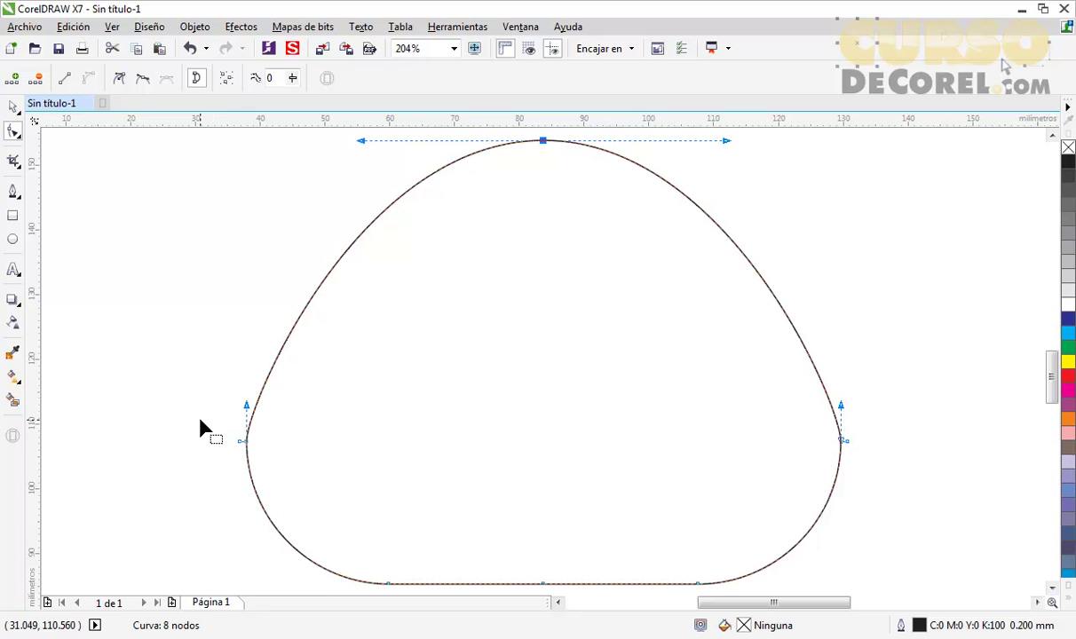
- Delete the nodes on both sides of the outline and raise the middle node of its bottom edge
drag(200, 420, 919, 492)
key(Delete)
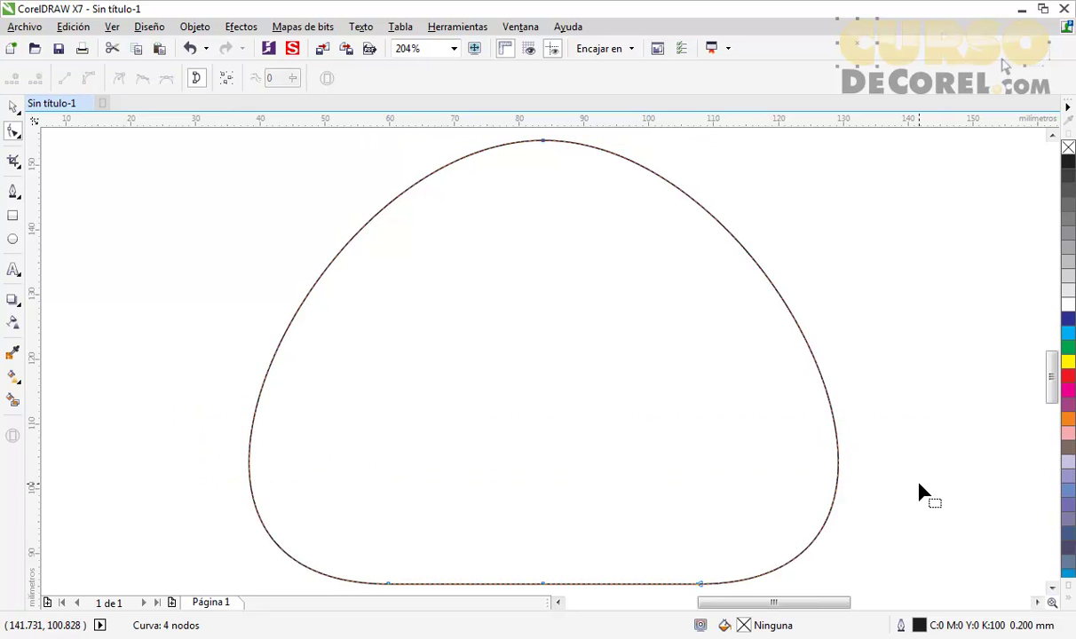
click(542, 583)
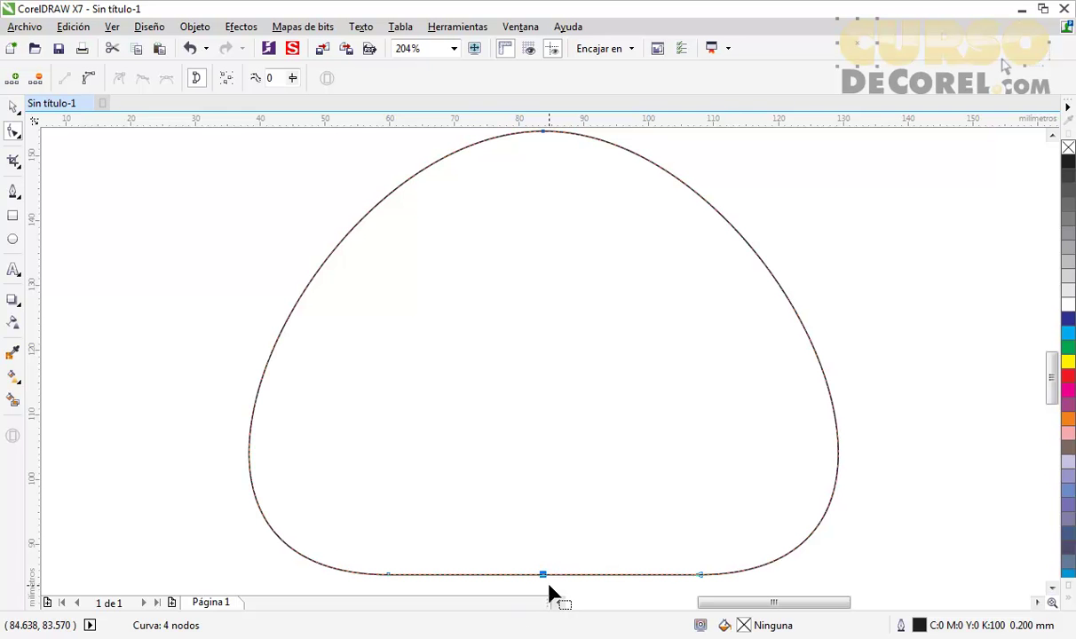
drag(543, 576, 546, 534)
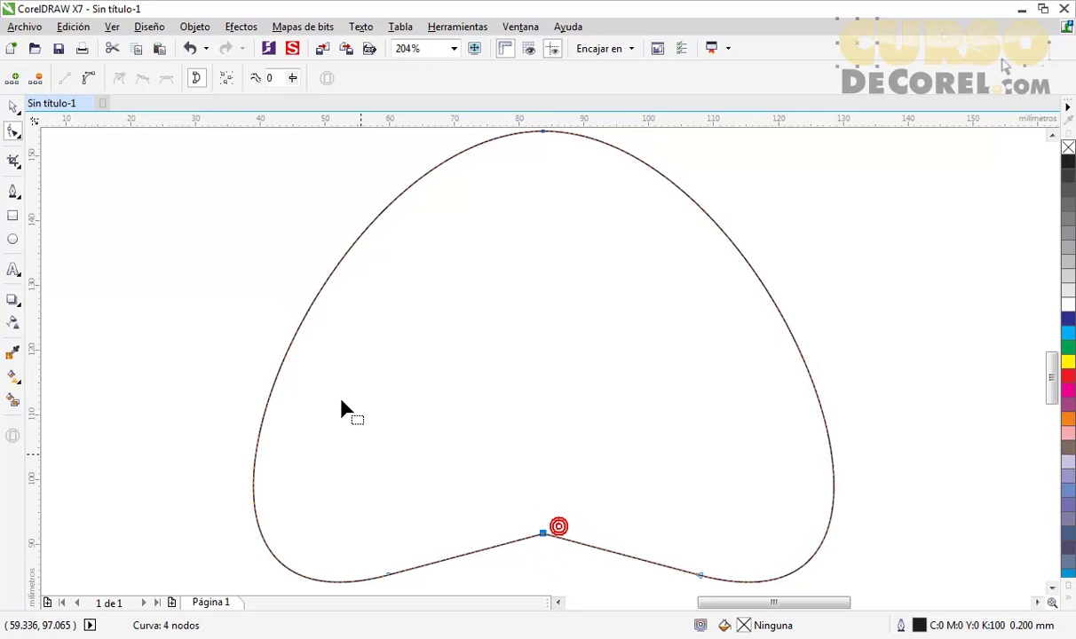
- Convert both straight bottom segments to curves and smooth the raised middle node into an even inward arc
click(89, 78)
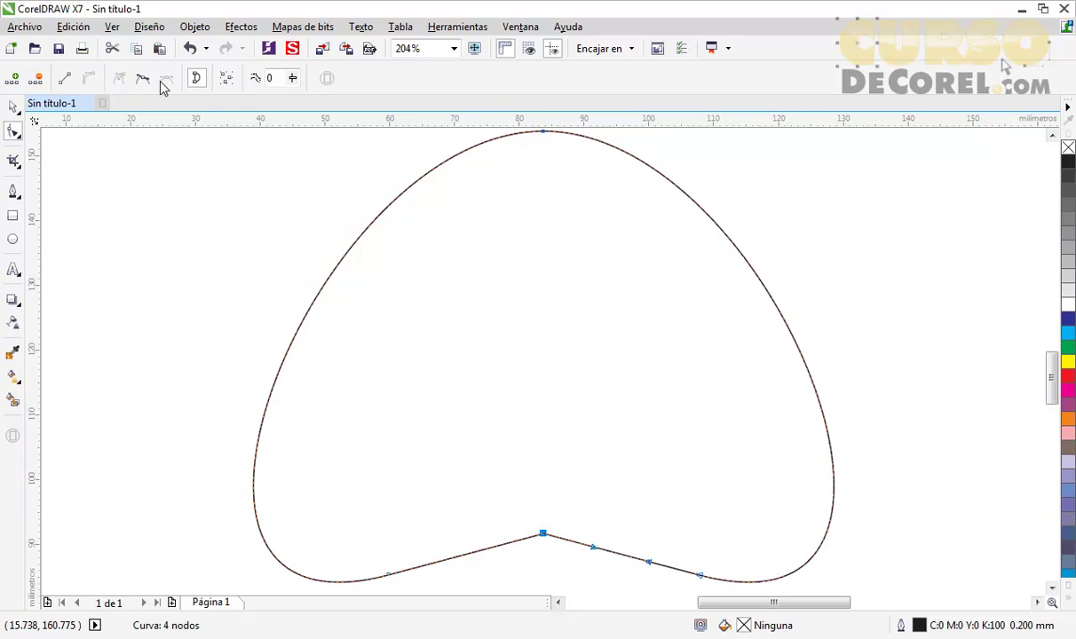
click(142, 78)
drag(591, 513, 605, 530)
scroll(355, 444, down, 1)
key(ctrl+a)
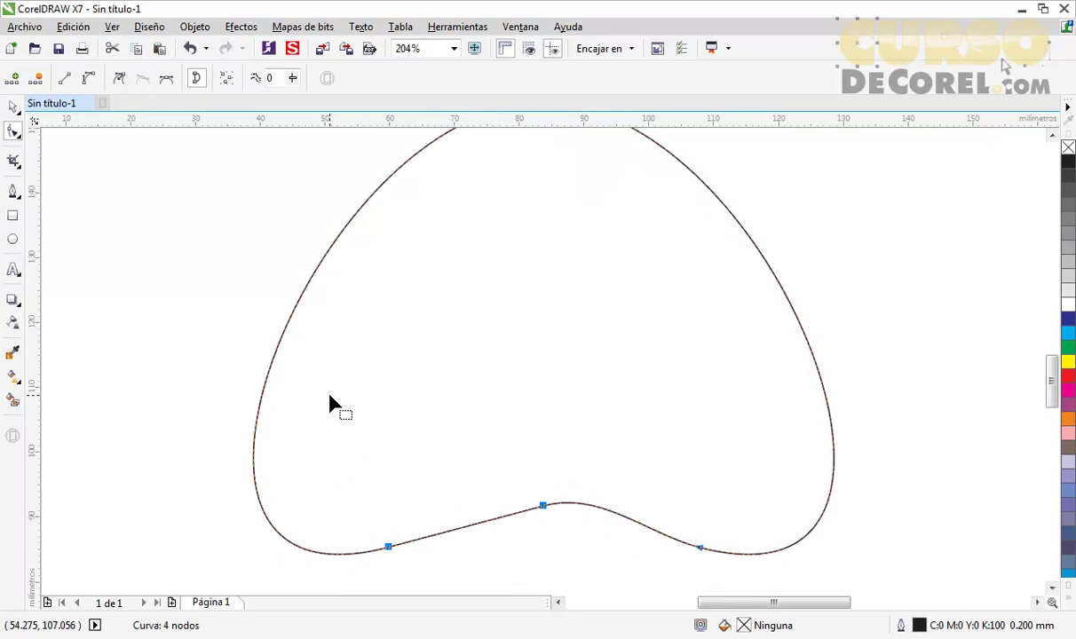
click(88, 78)
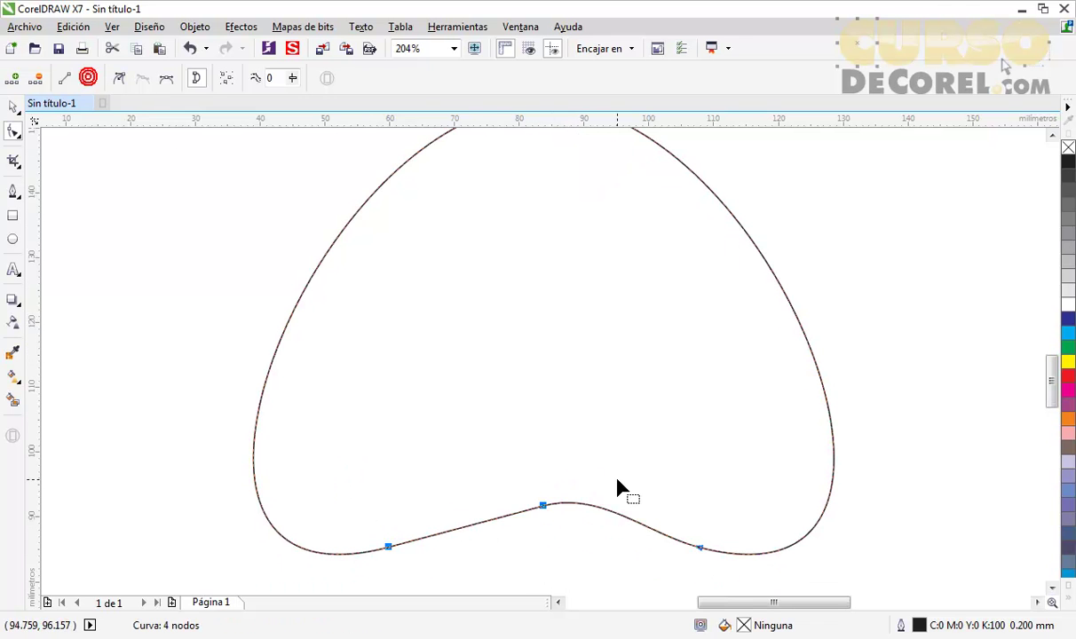
click(544, 504)
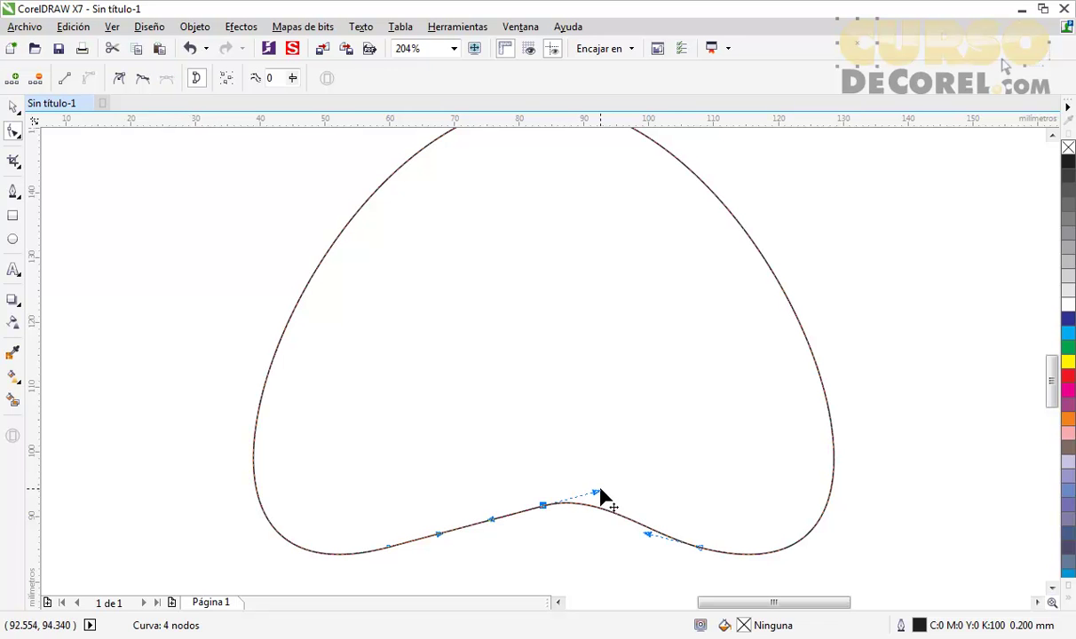
drag(599, 491, 608, 513)
key(space)
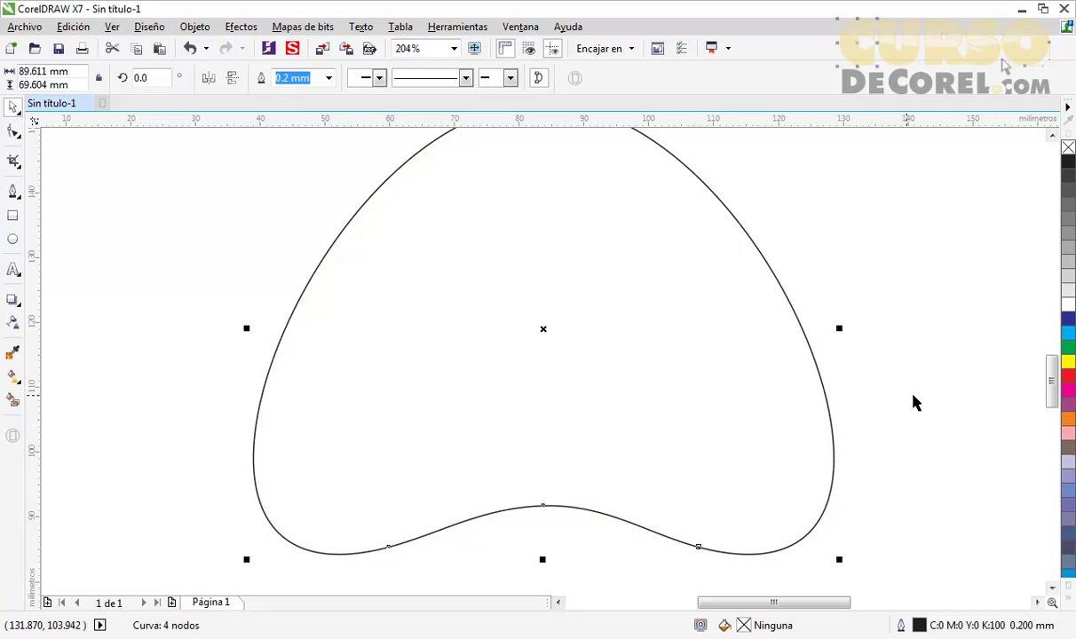
- Scale the pad shape down about its centre to about 44 × 34 mm and move it lower on the page
click(924, 389)
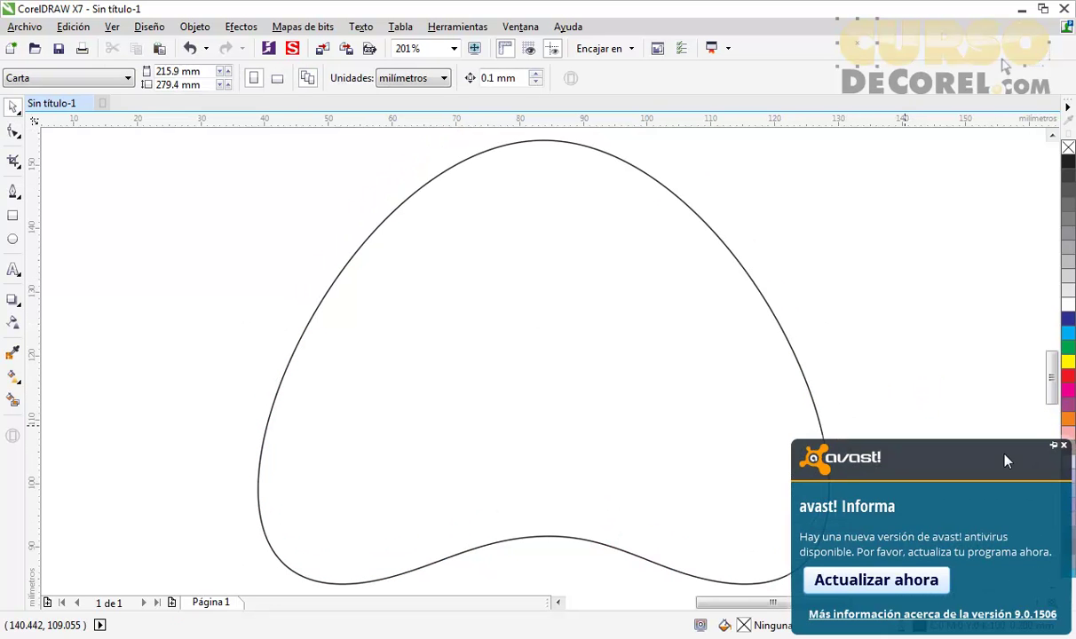
click(1062, 446)
click(643, 295)
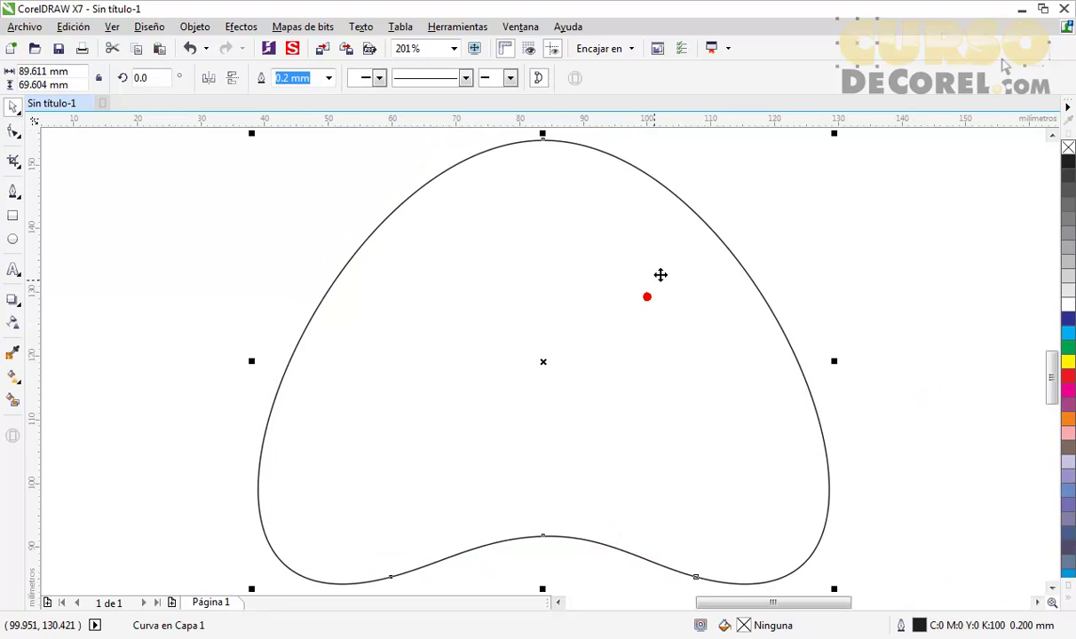
drag(836, 134, 727, 218)
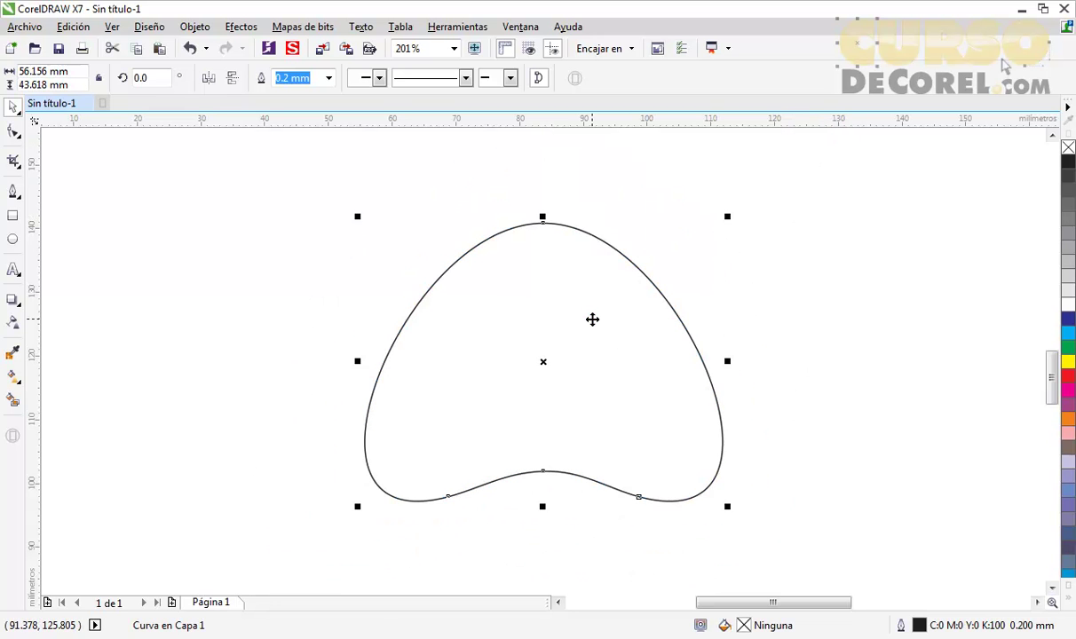
drag(590, 317, 593, 385)
click(824, 323)
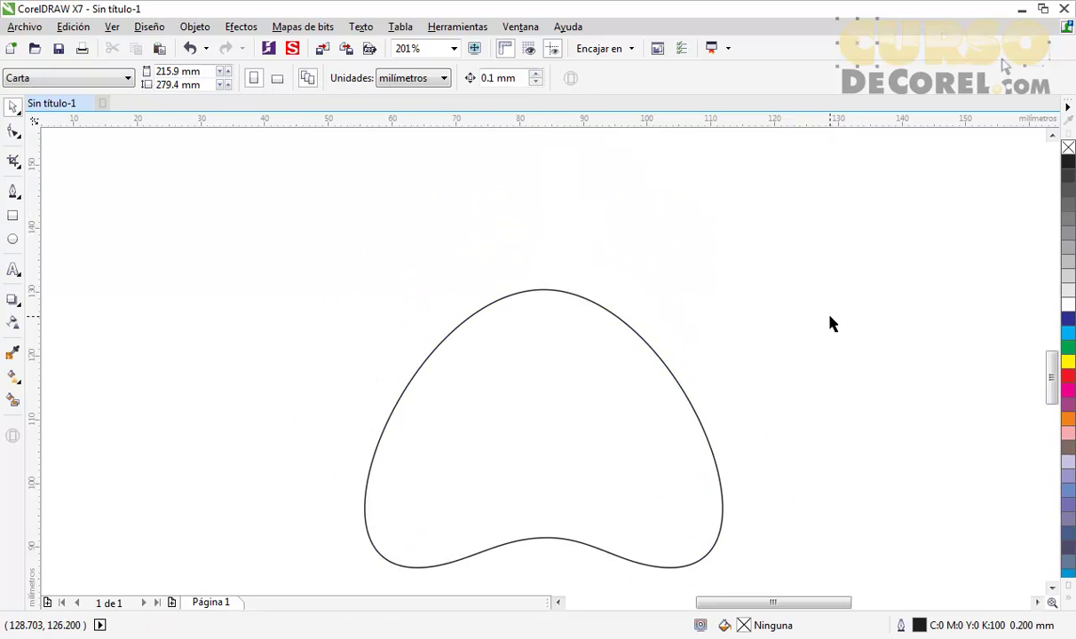
click(646, 439)
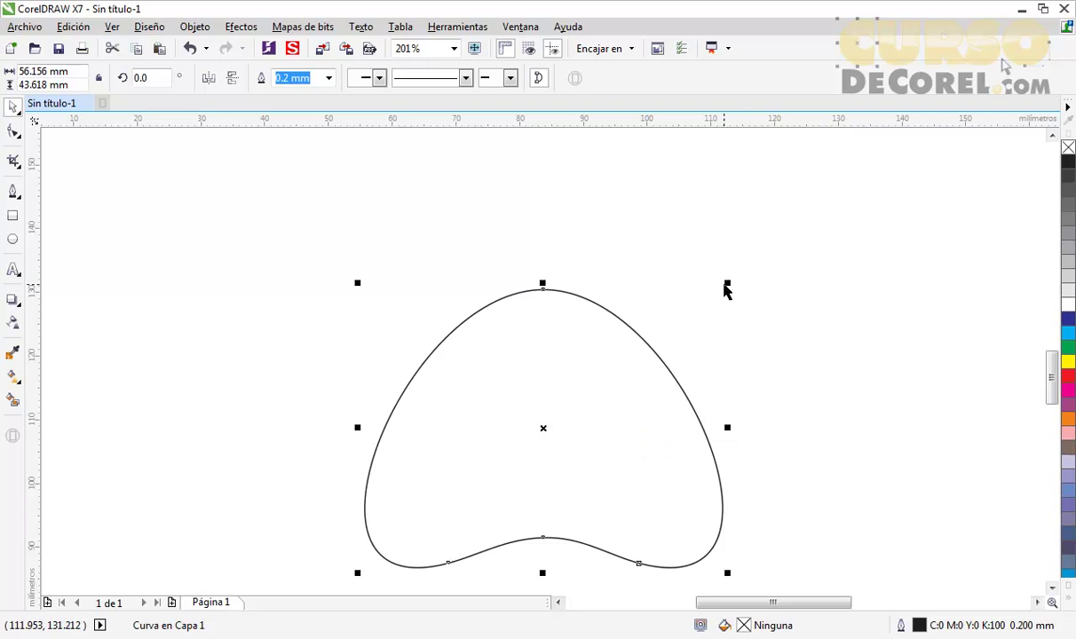
drag(724, 283, 706, 310)
- Draw an upright ellipse about 12 × 21 mm above the pad's left shoulder and rotate it to about 17.6°
key(F7)
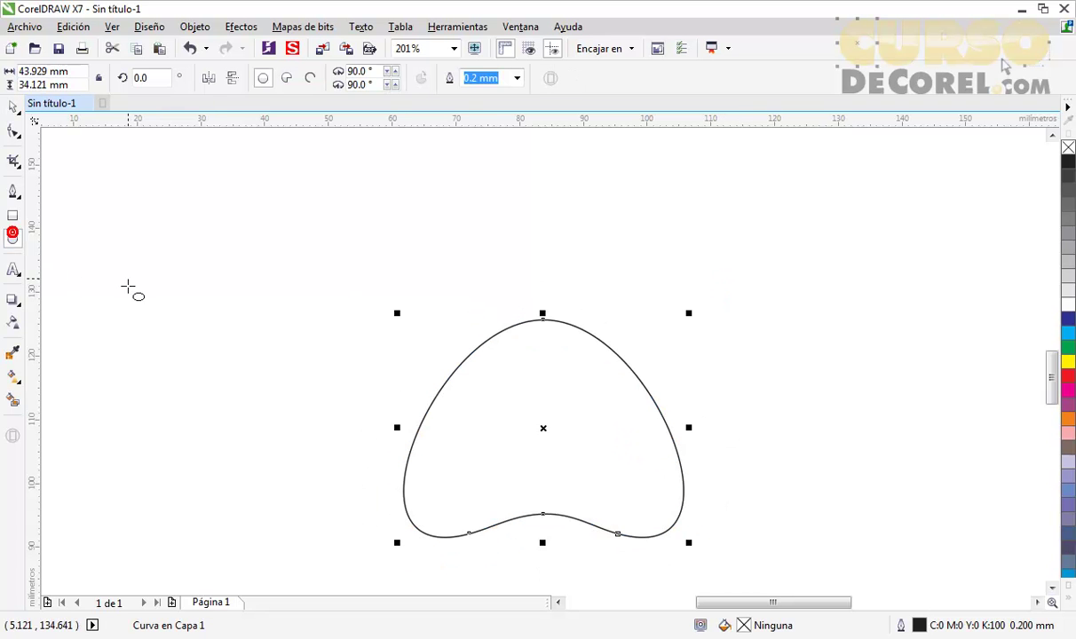
drag(386, 233, 473, 375)
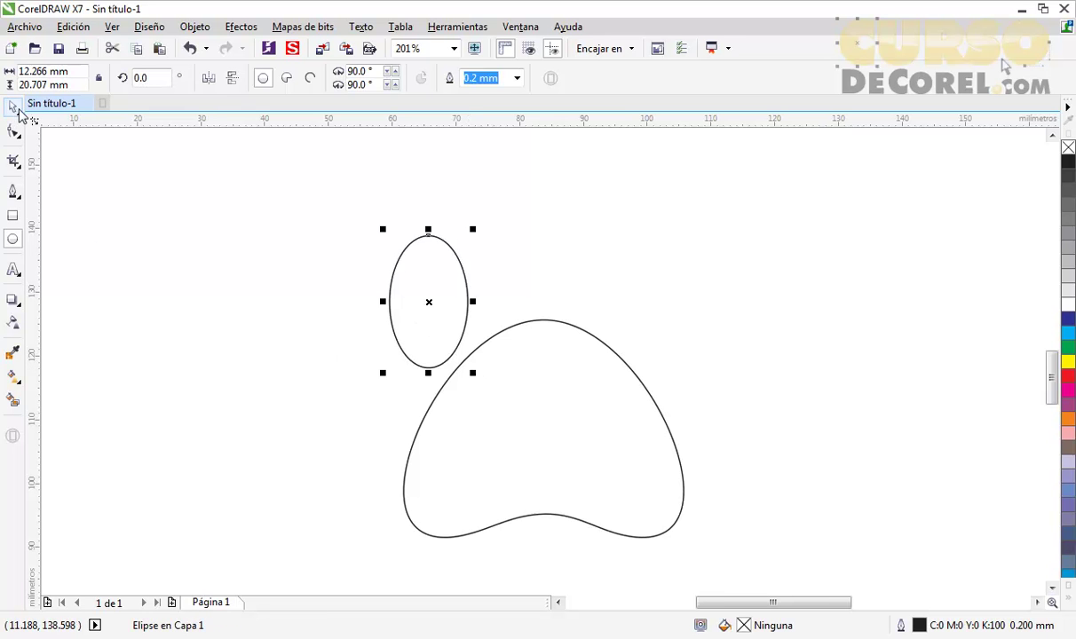
click(14, 106)
click(439, 286)
drag(476, 378, 496, 365)
click(522, 269)
click(434, 311)
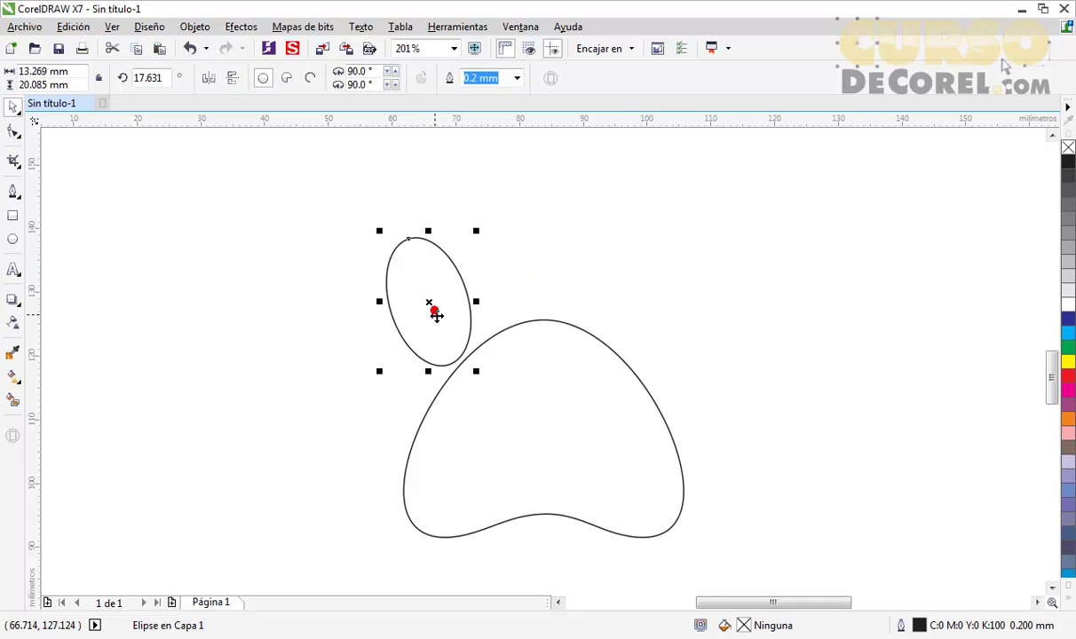
- Duplicate the toe ellipse up and to its right, rotate the copy to about 8.3° and enlarge it to about 13.8 × 22.8 mm
drag(436, 315, 522, 271)
click(530, 302)
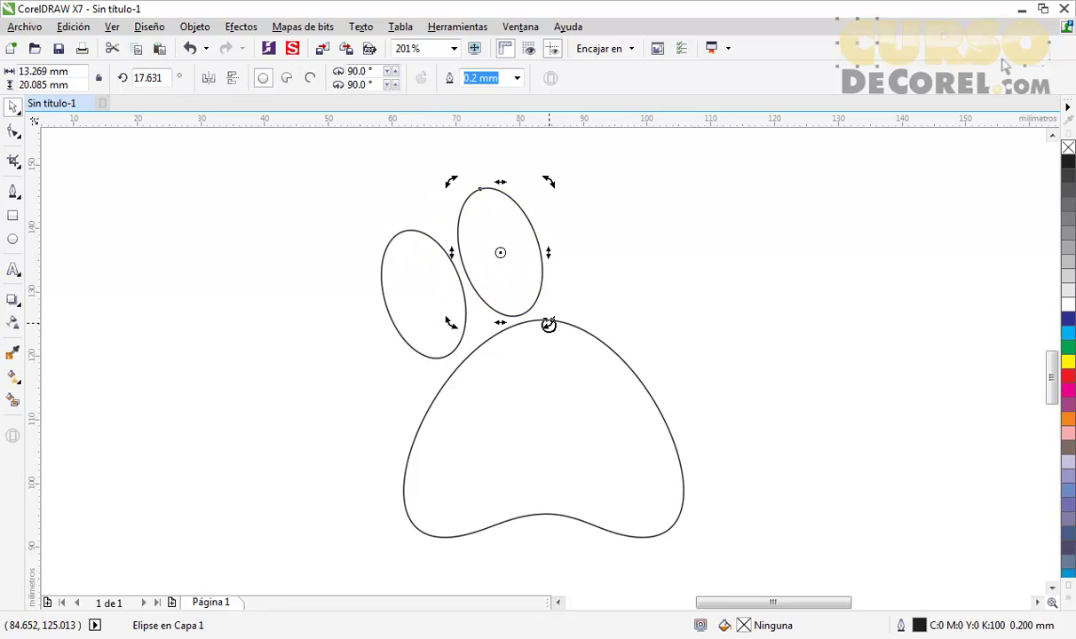
drag(548, 324, 536, 332)
click(502, 250)
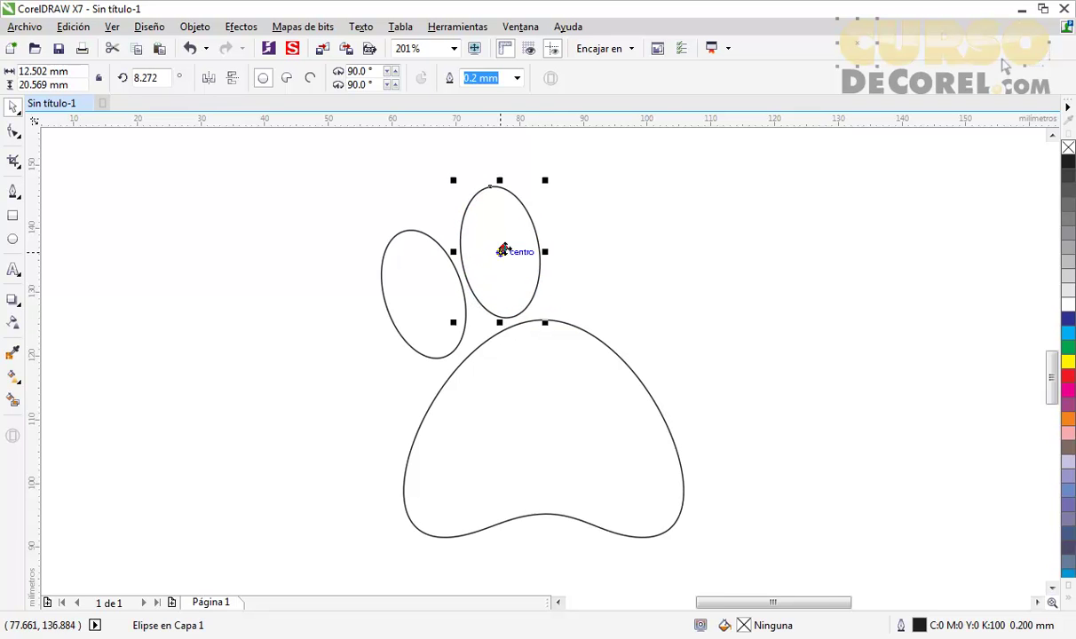
drag(547, 182, 556, 168)
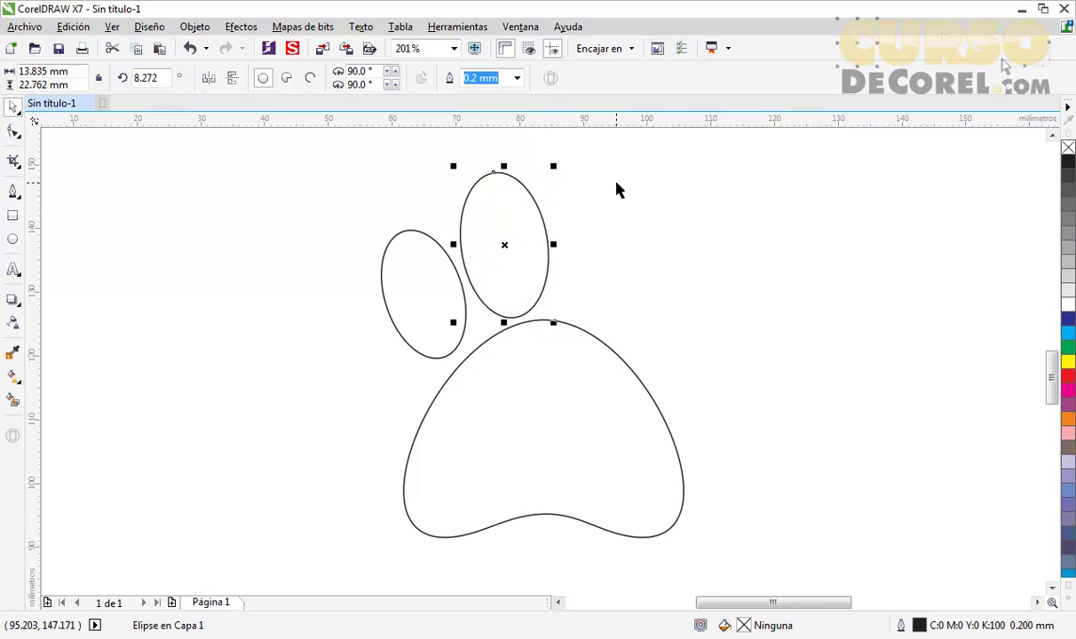
click(617, 183)
- Mirror a copy of both toe ellipses horizontally and position the copies above the pad's right half
click(435, 282)
shift+click(494, 256)
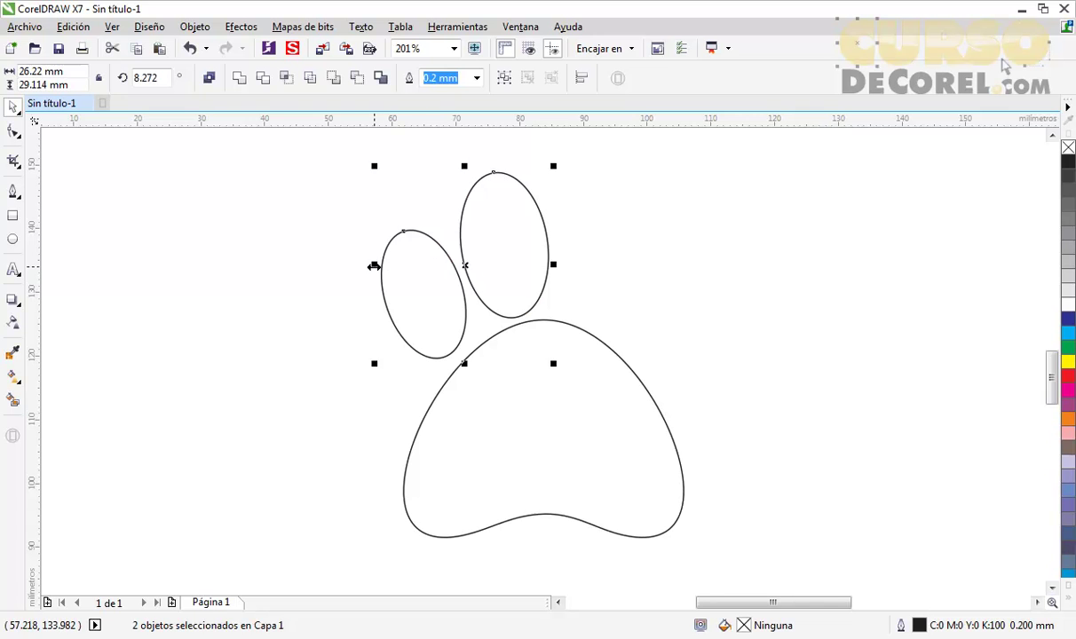
drag(373, 266, 639, 267)
drag(682, 297, 668, 332)
click(833, 276)
- Shrink the outer right toe to about 11.4 × 17.2 mm and tilt it slightly more outward
click(660, 314)
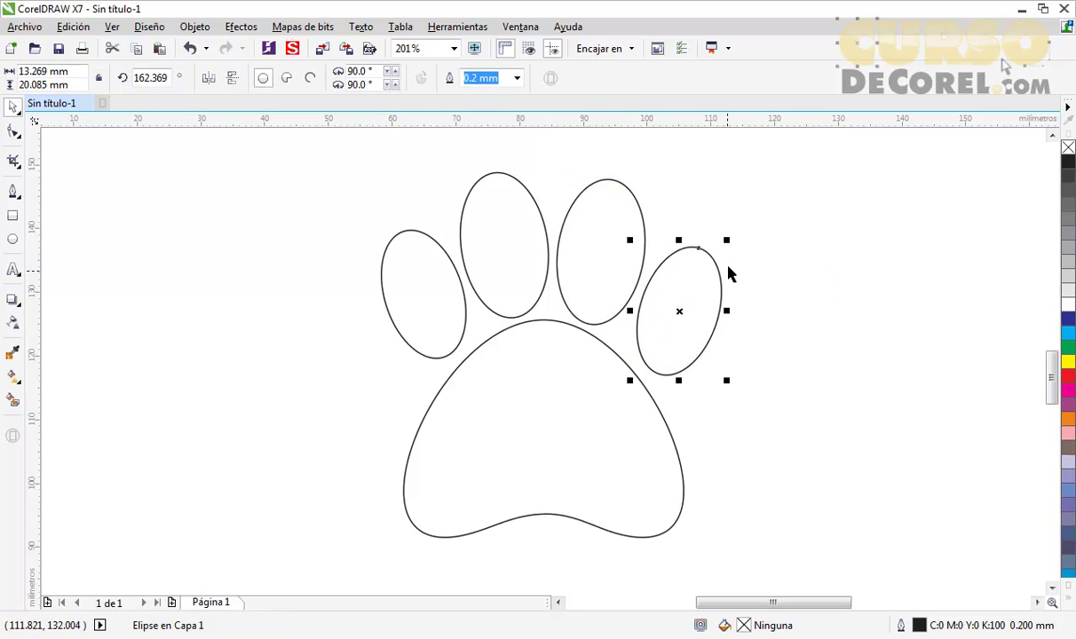
drag(726, 239, 712, 256)
click(764, 251)
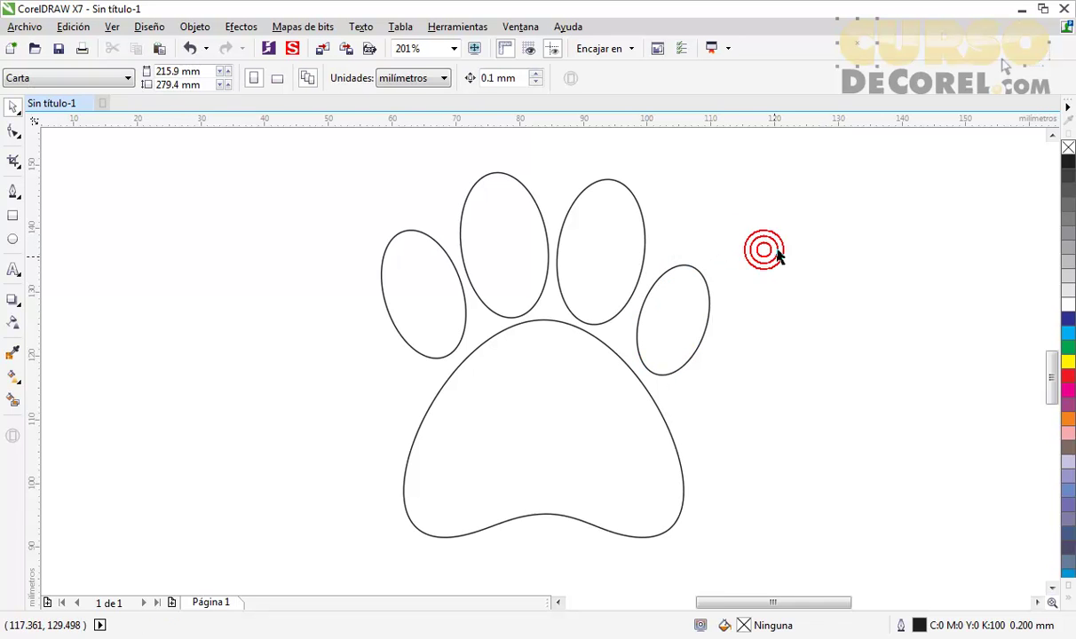
click(702, 297)
click(704, 291)
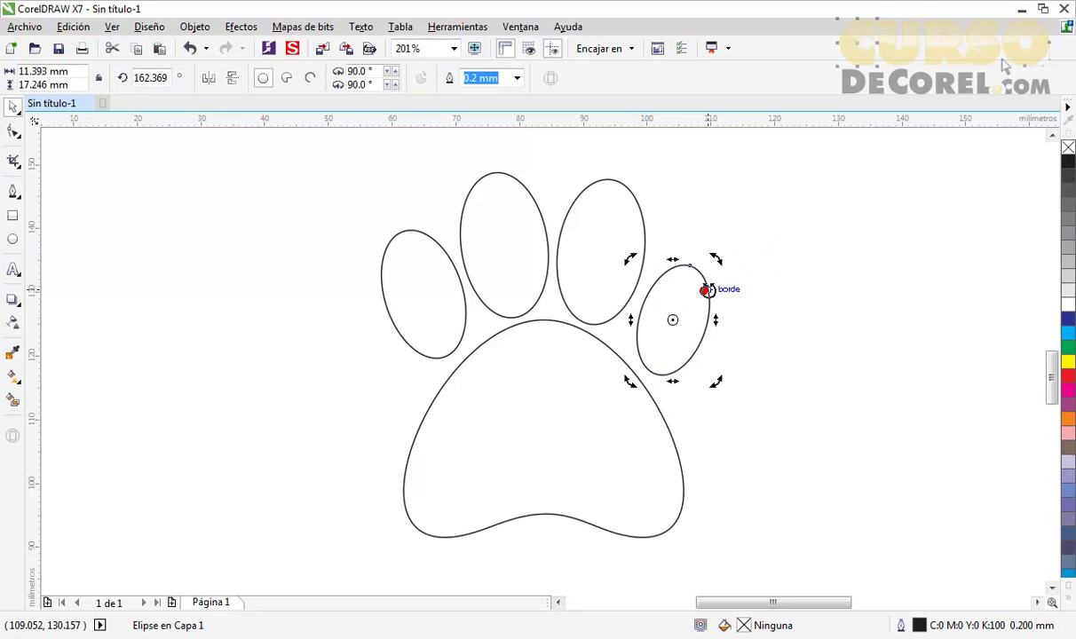
drag(717, 258, 715, 256)
click(761, 257)
- Tilt the inner right toe further outward and shift it slightly to the right
click(634, 245)
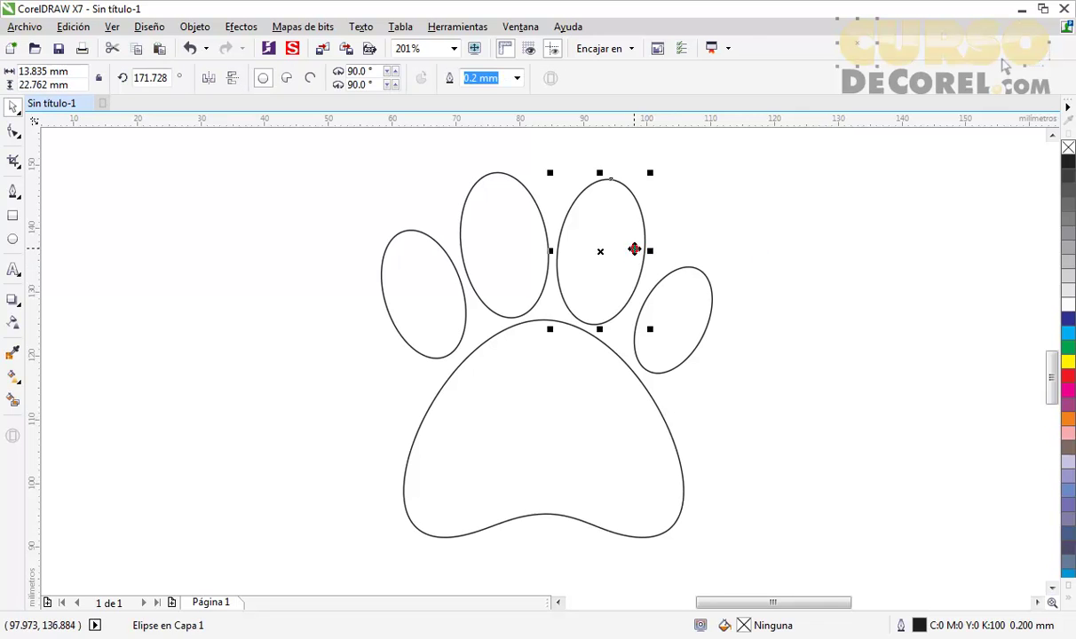
click(625, 228)
drag(652, 173, 664, 192)
drag(629, 244, 639, 247)
click(840, 244)
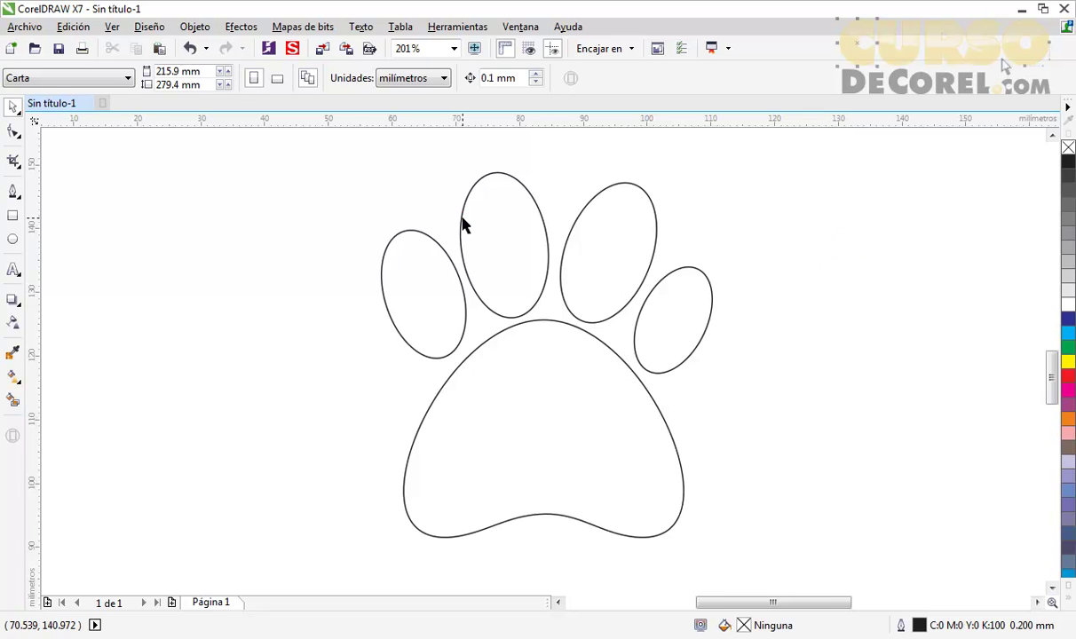
- Duplicate the inner left toe to the left of the pad and enlarge the copy to about 15.6 × 25.6 mm
drag(464, 225, 329, 408)
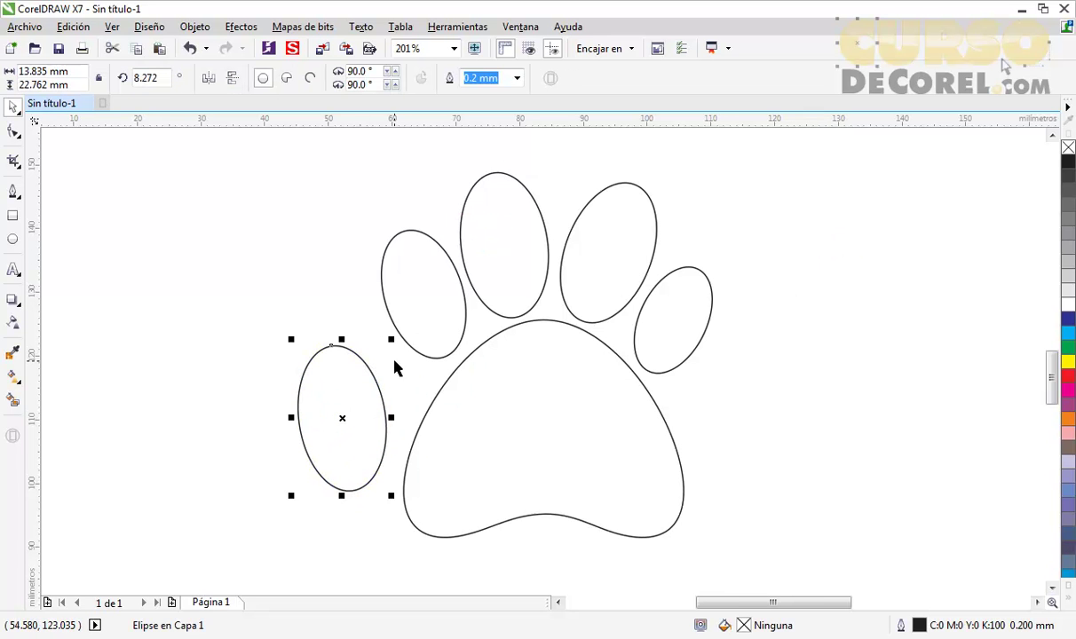
drag(392, 339, 403, 303)
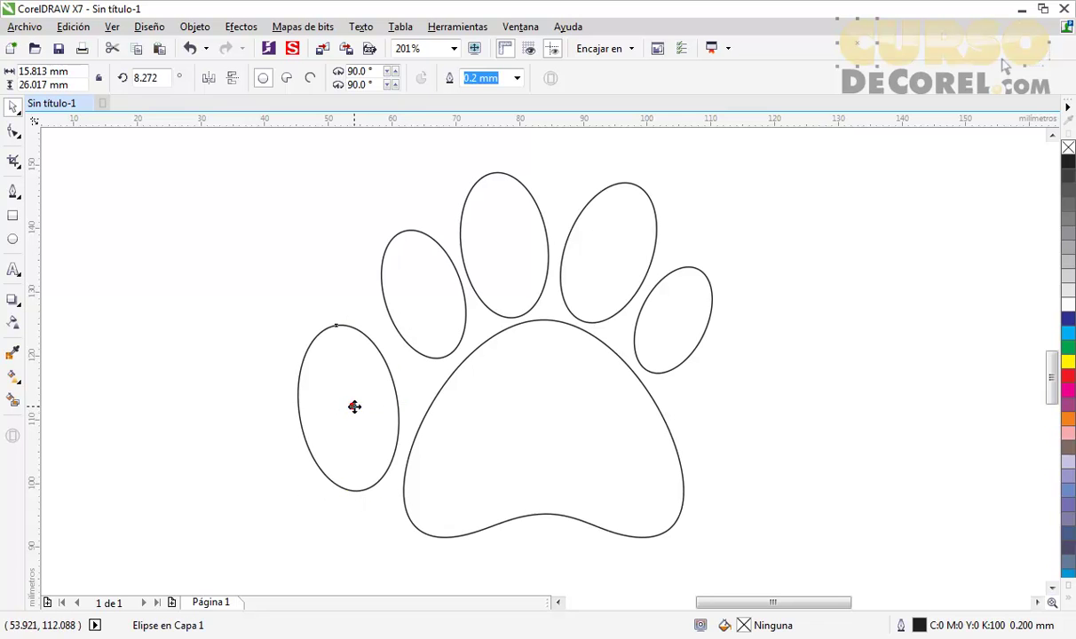
drag(354, 403, 357, 413)
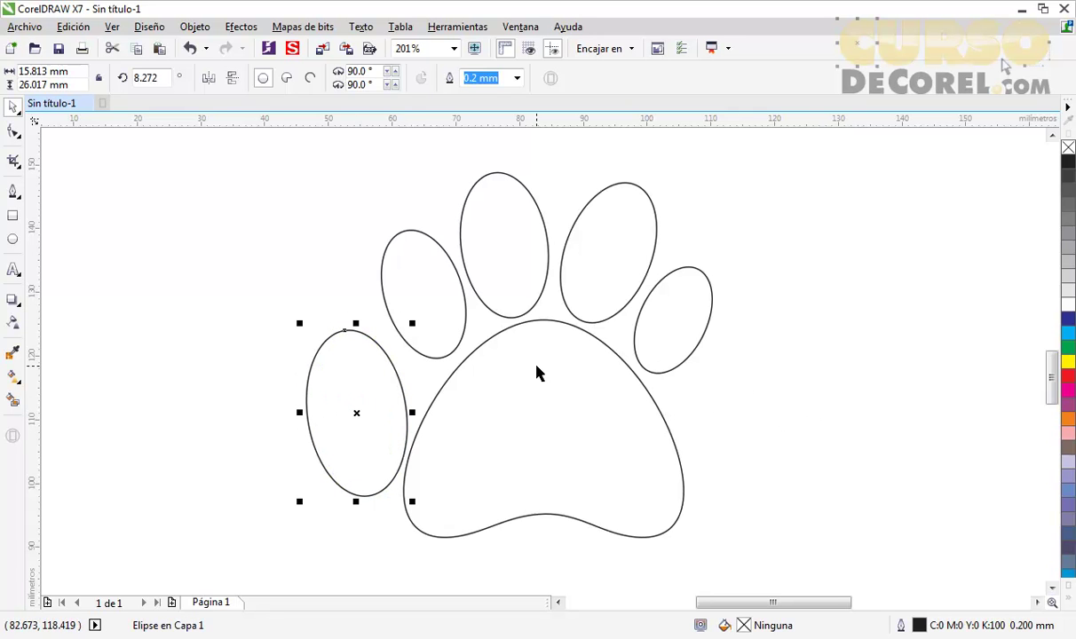
drag(411, 325, 410, 328)
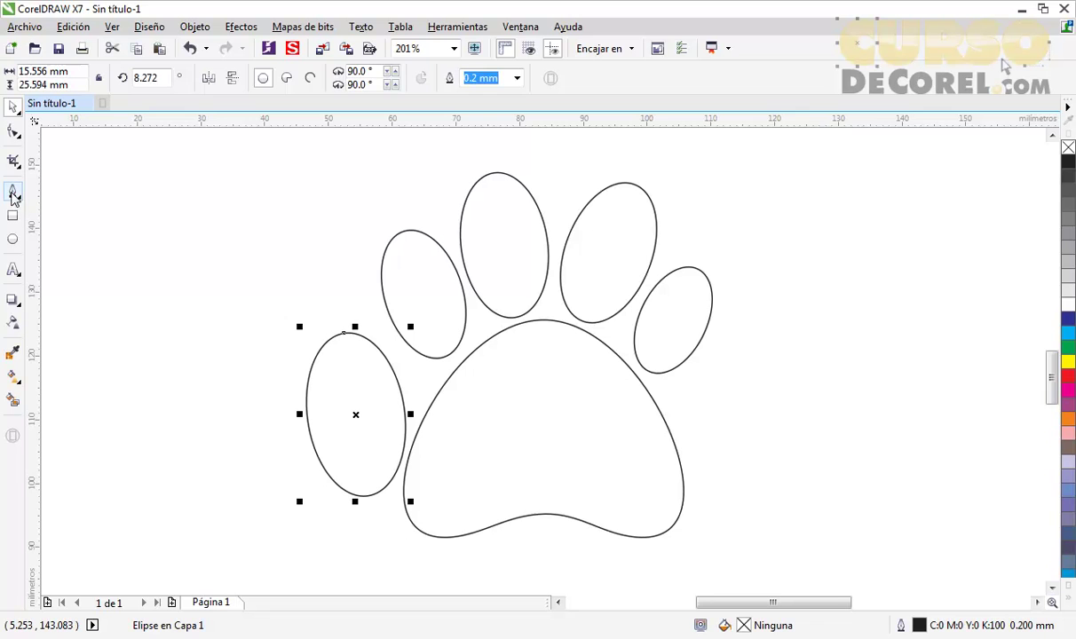
- Draw a closed curved claw with the Pen tool and place it on the tip of the far-left toe
click(12, 193)
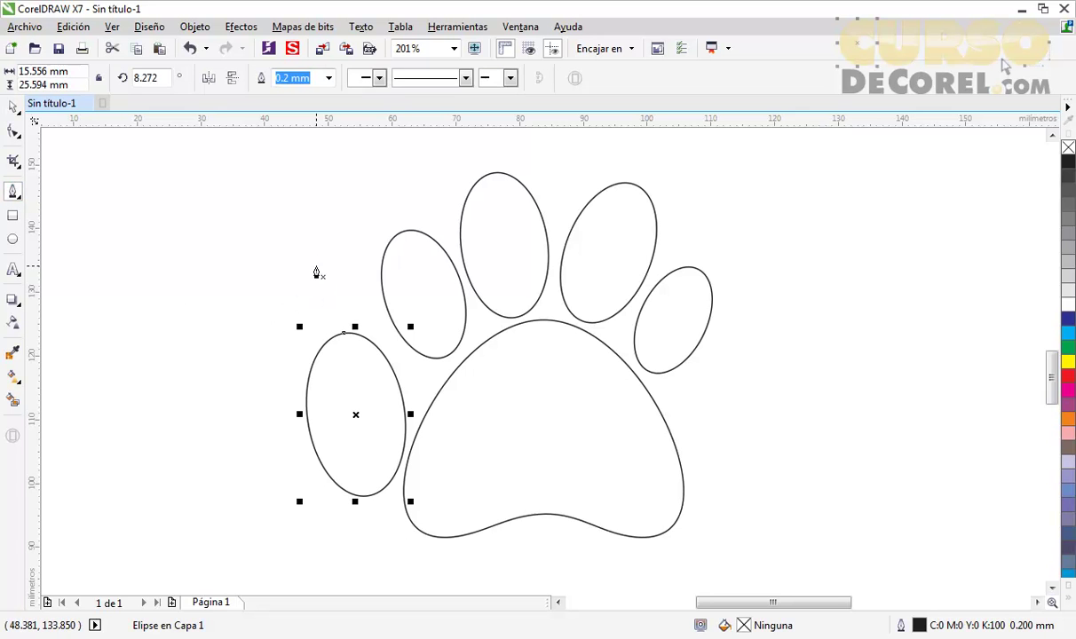
click(304, 177)
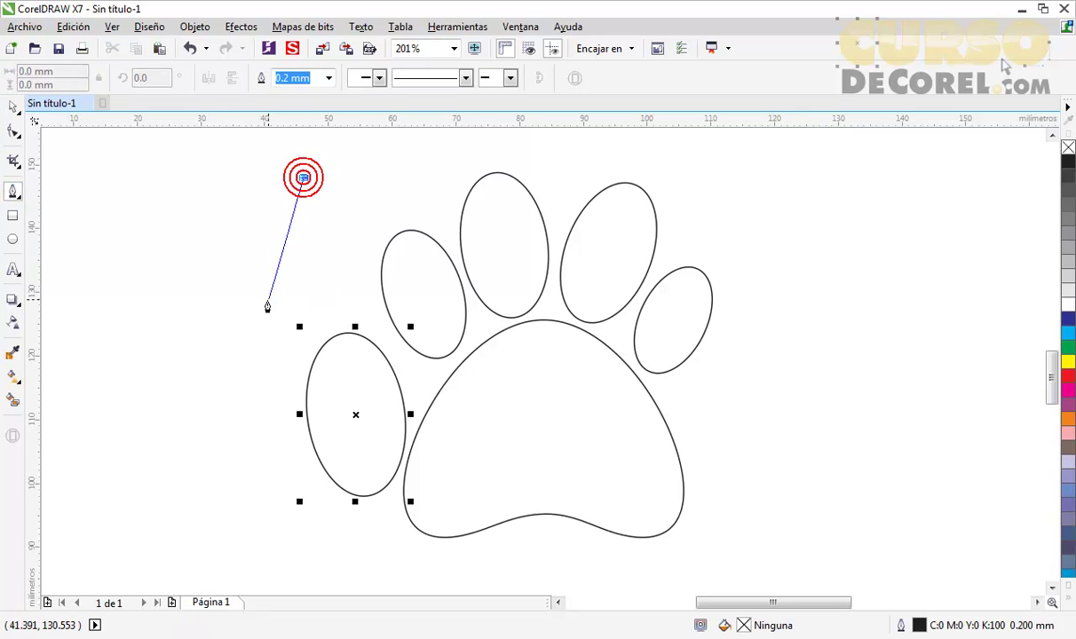
drag(268, 303, 278, 360)
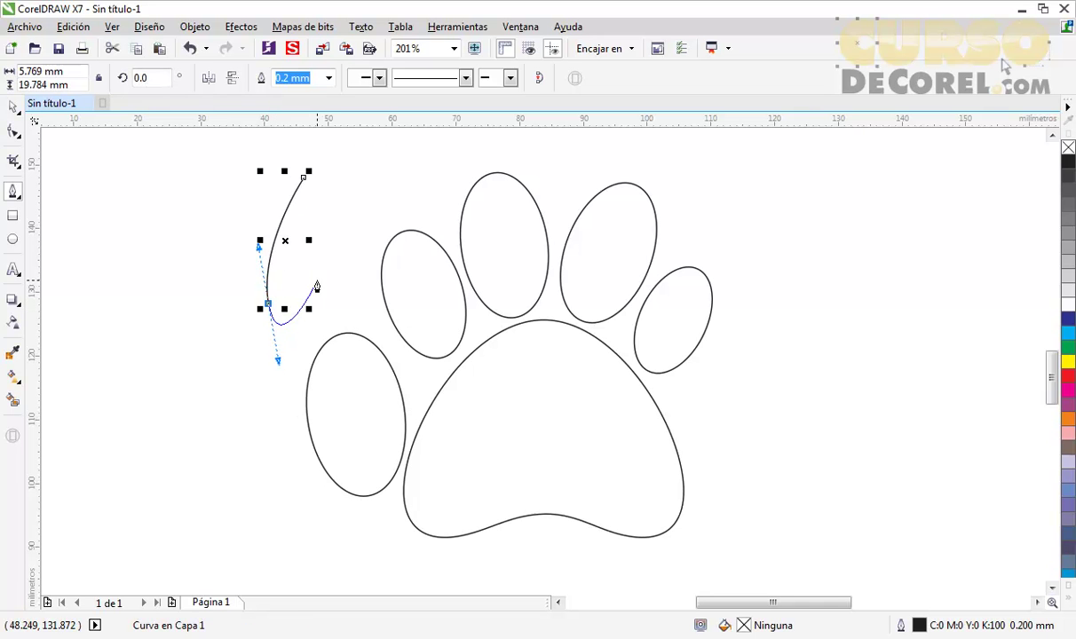
click(316, 282)
drag(304, 177, 281, 278)
drag(323, 172, 296, 246)
- Copy the claw onto the second toe at about 3.4 × 9.9 mm and onto the third toe at about 4.1 × 12.1 mm
drag(277, 291, 393, 231)
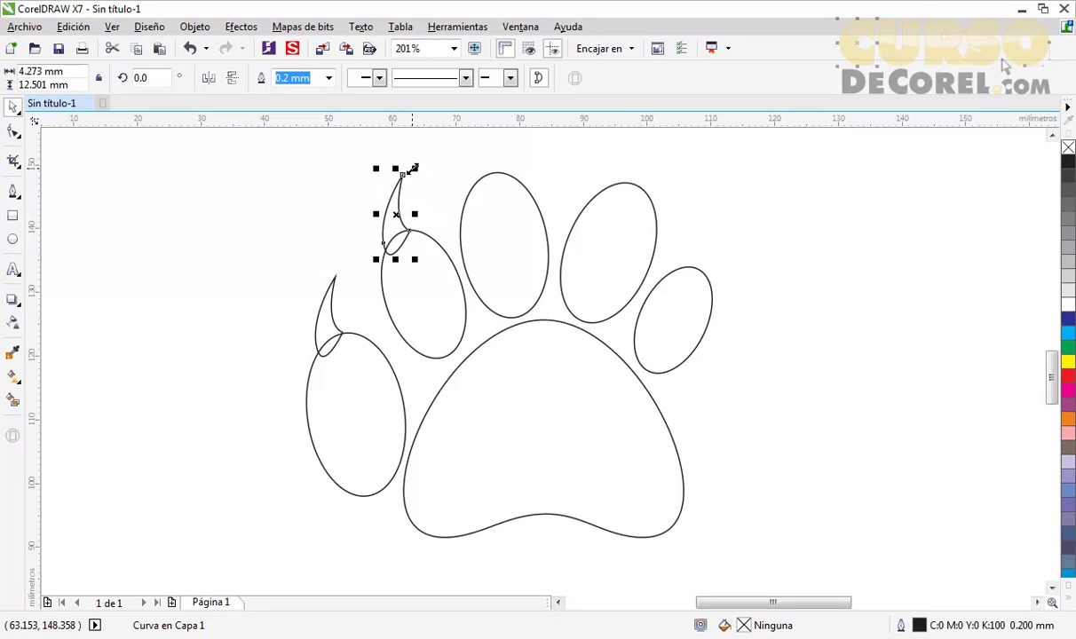
drag(417, 168, 410, 184)
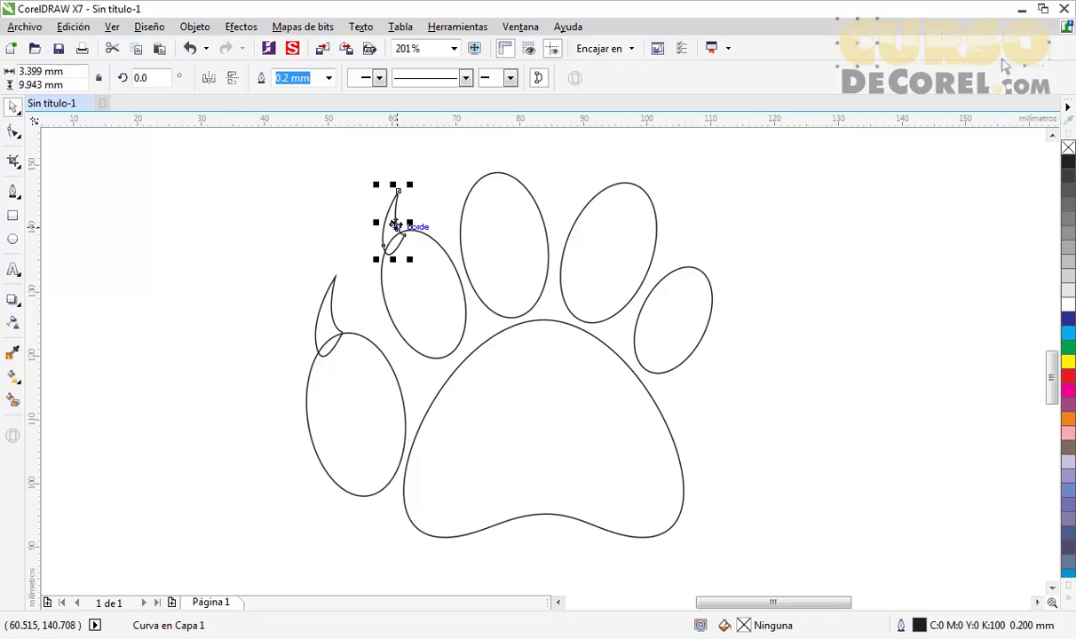
drag(395, 225, 485, 161)
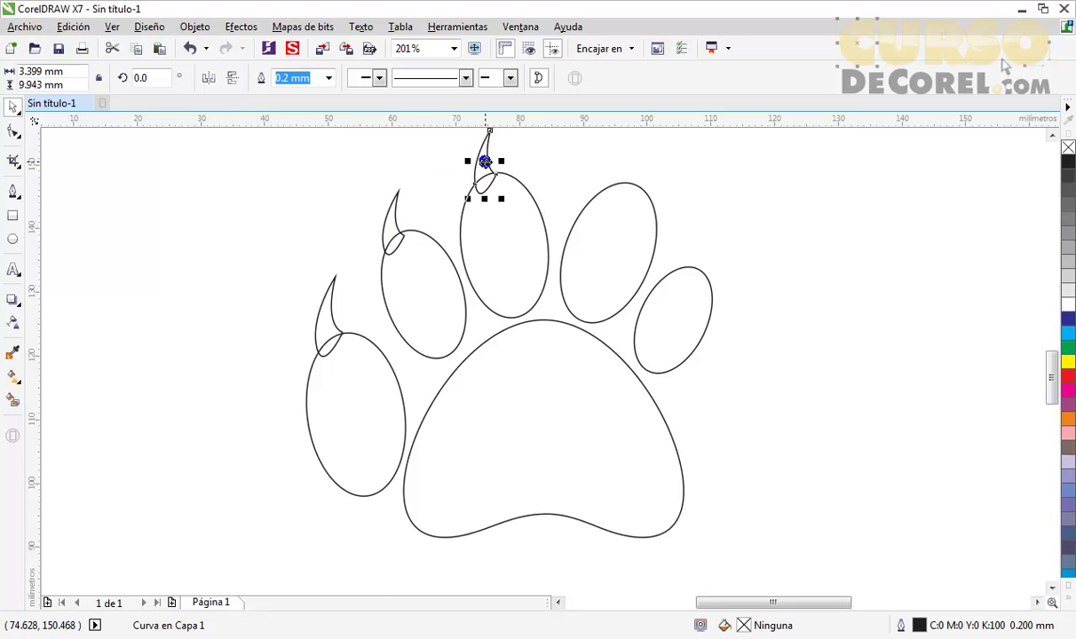
scroll(1047, 144, up, 2)
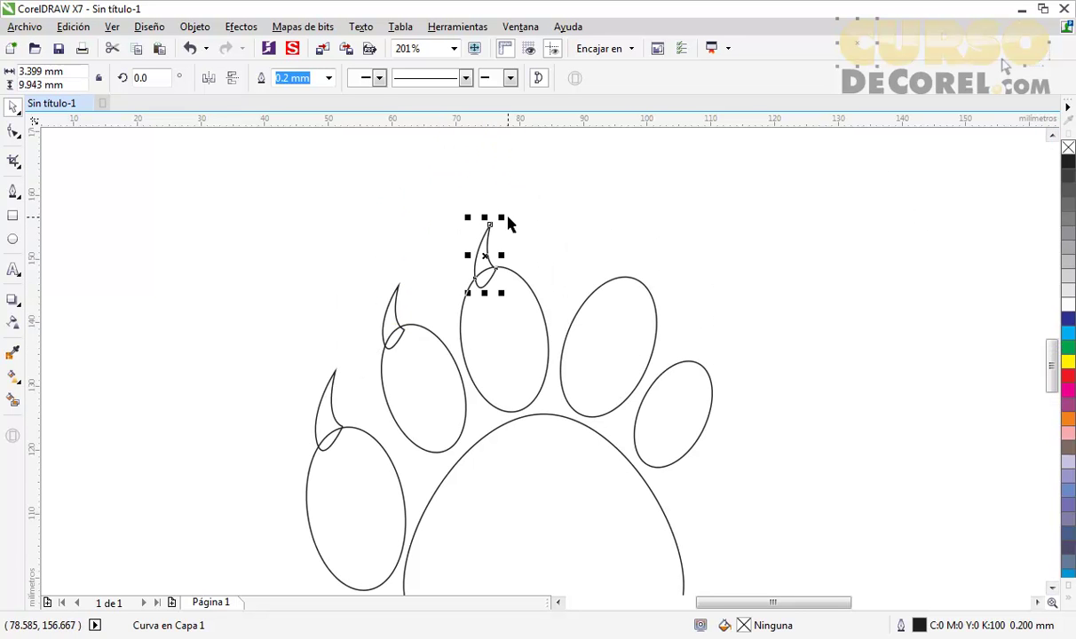
drag(507, 217, 509, 205)
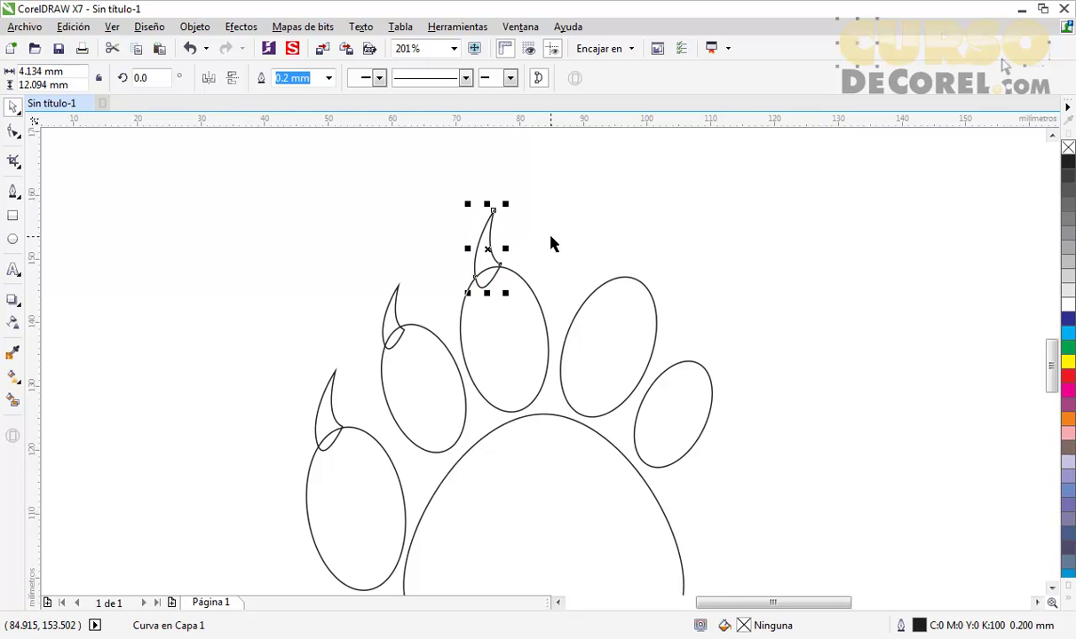
- Nudge the third toe's claw slightly down and to the right so it overlaps the toe's tip
key(Down)
key(Down)
key(Down)
key(Down)
key(Down)
key(Right)
key(Right)
key(Right)
key(Right)
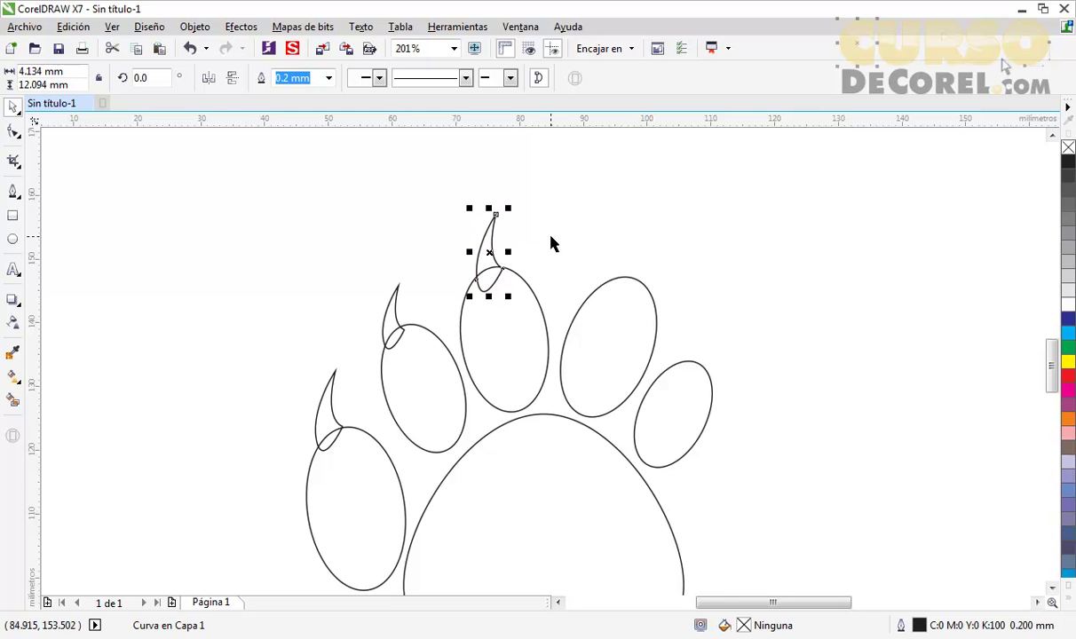
- Place horizontally mirrored claw copies on the two right toes, tilted to fit, with a smaller one on the outermost toe
drag(488, 251, 634, 269)
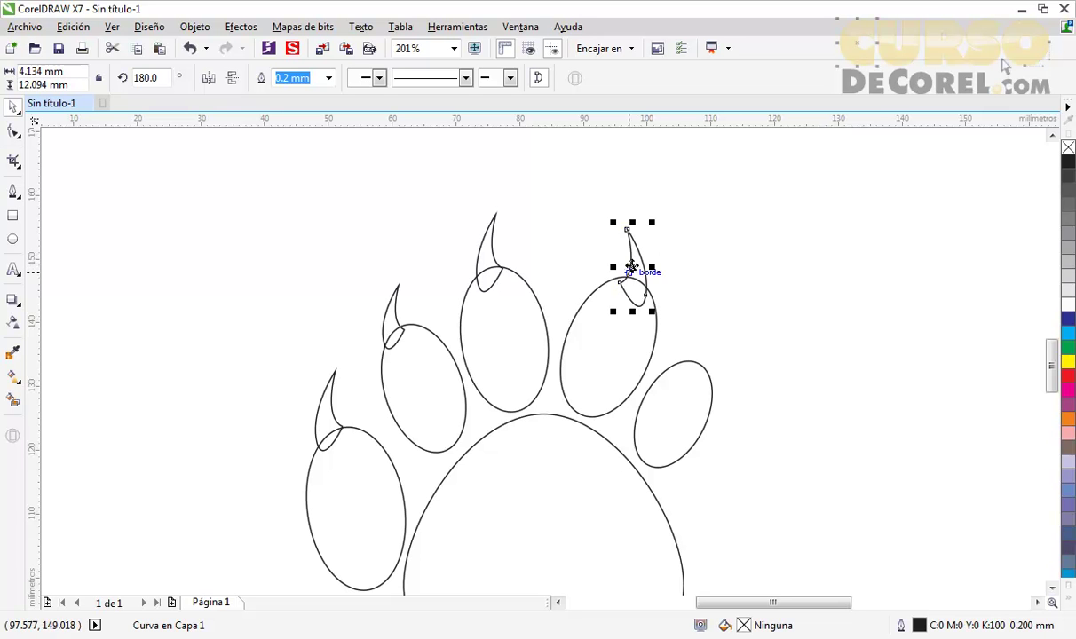
click(636, 267)
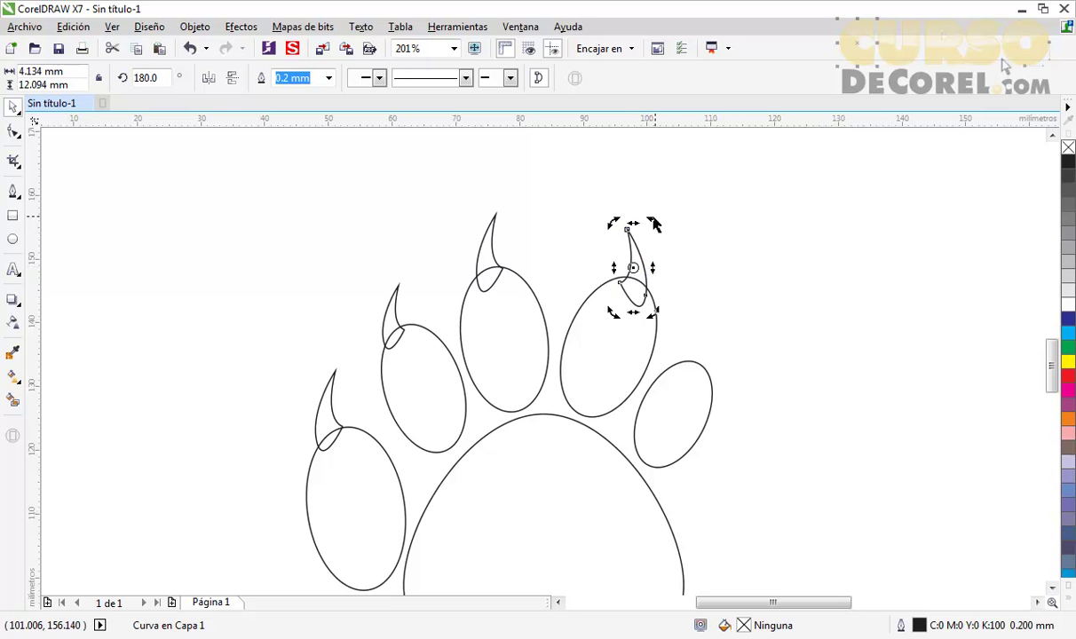
drag(650, 223, 691, 328)
click(691, 274)
click(737, 351)
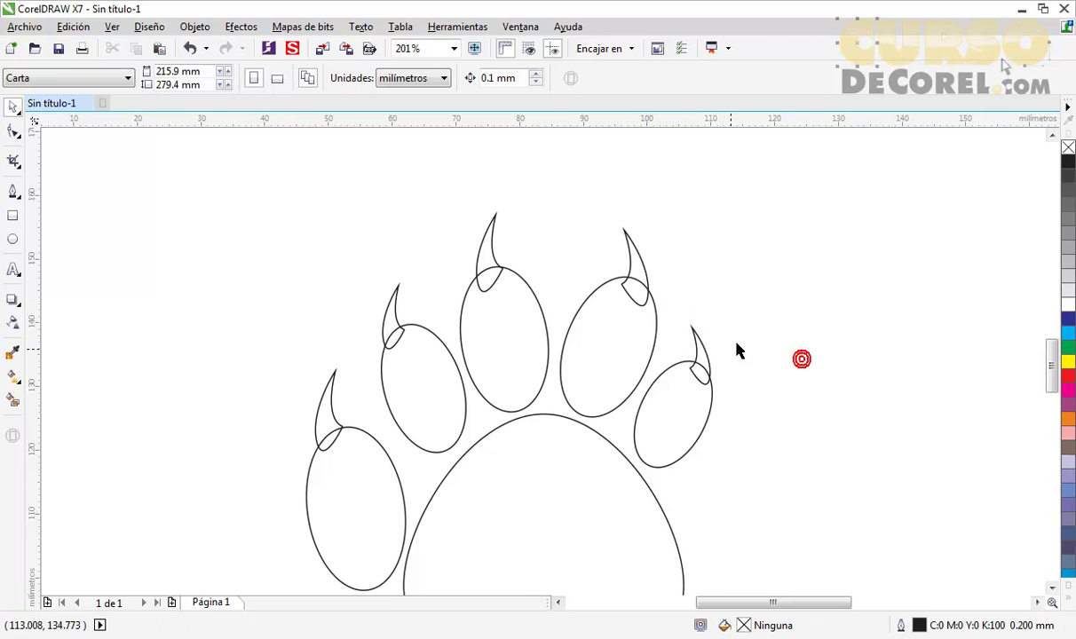
- Weld the pad, all the toes and their claws into a single curve
scroll(769, 313, down, 2)
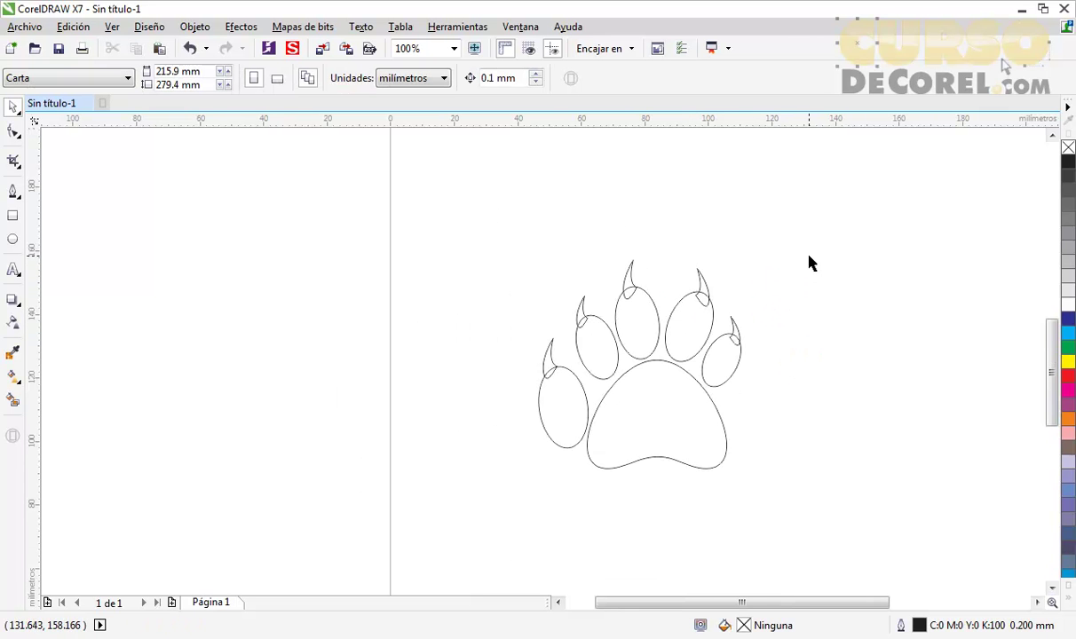
drag(810, 256, 520, 502)
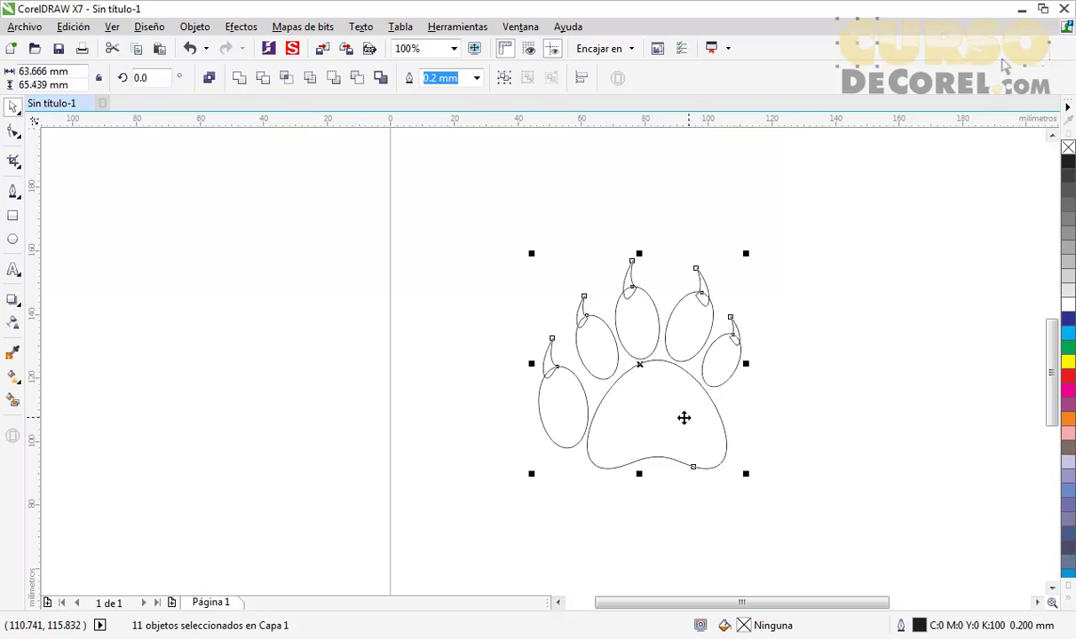
click(259, 77)
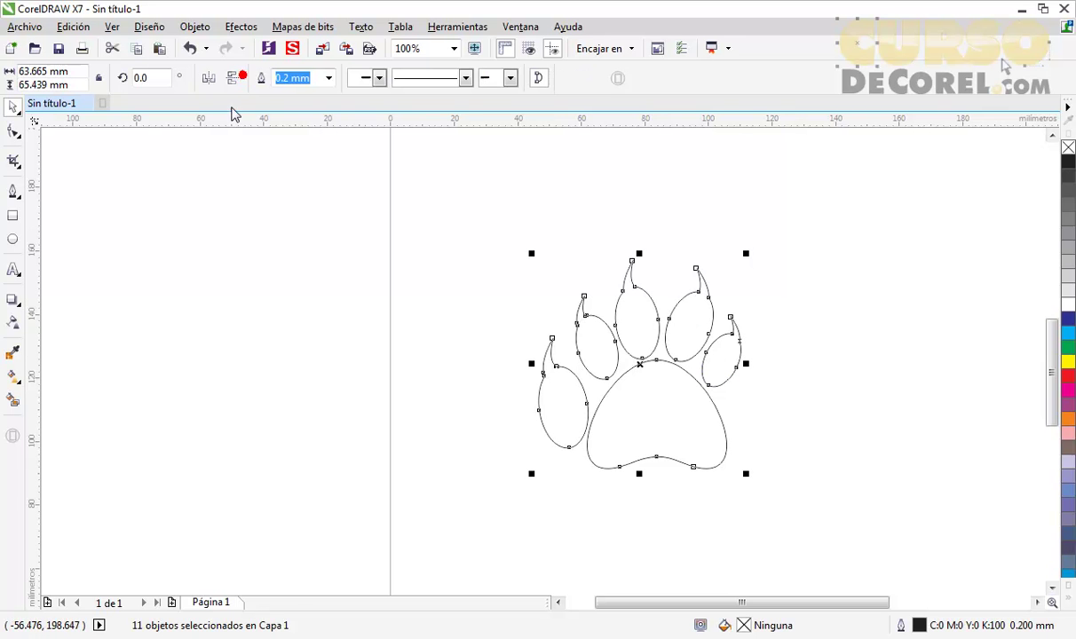
- Fill the welded paw with black and remove its outline
click(1068, 163)
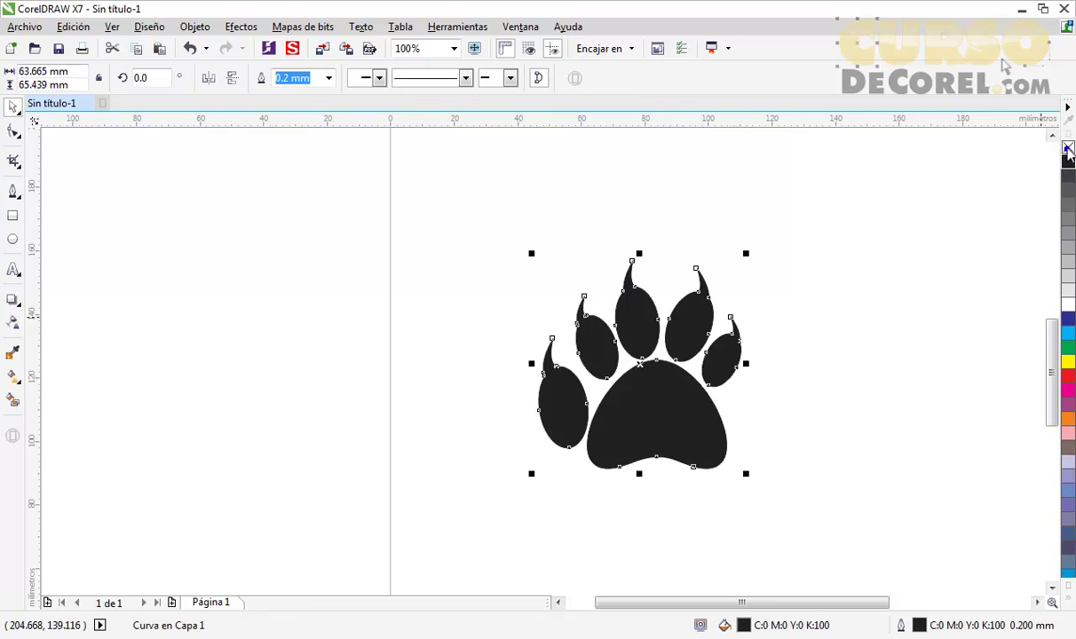
click(922, 298)
click(670, 415)
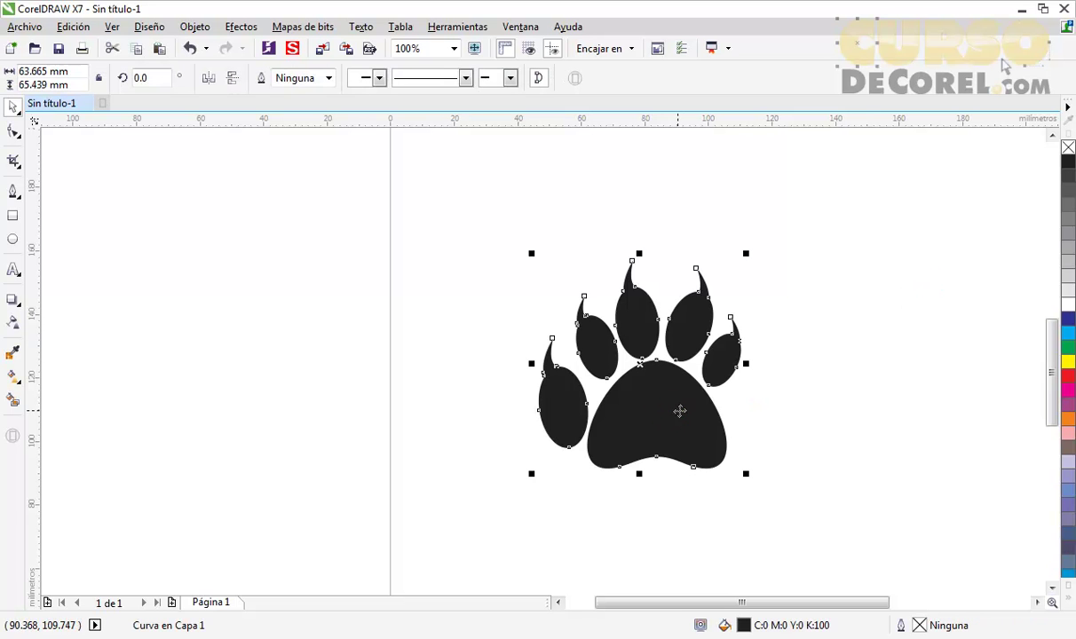
- Move the paw toward the middle of the page and enlarge it to about 121 × 125 mm
drag(801, 456, 845, 435)
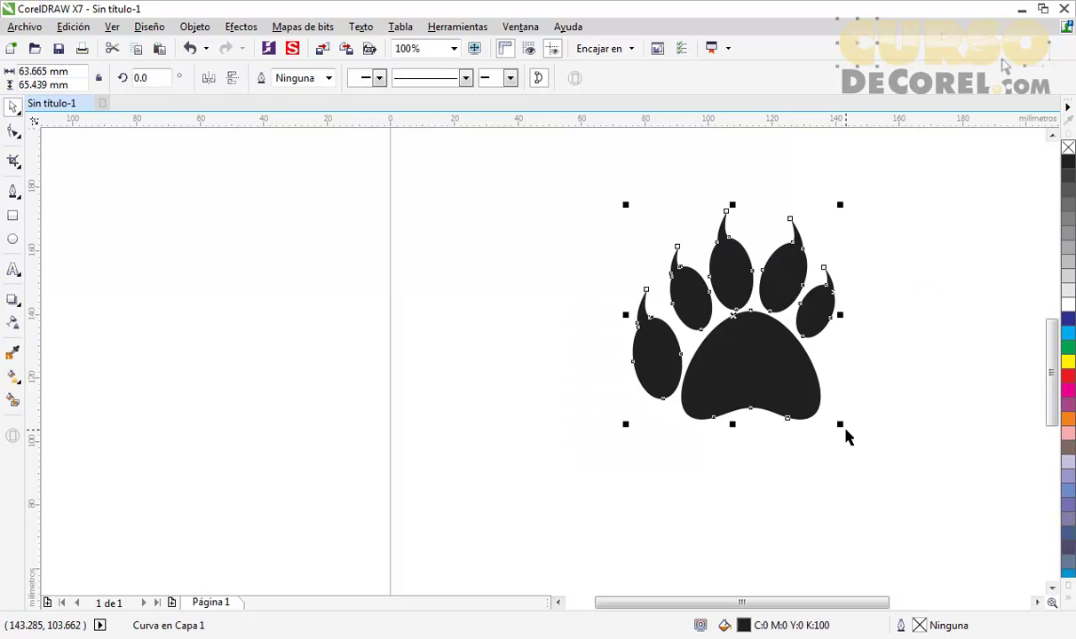
key(shift+F4)
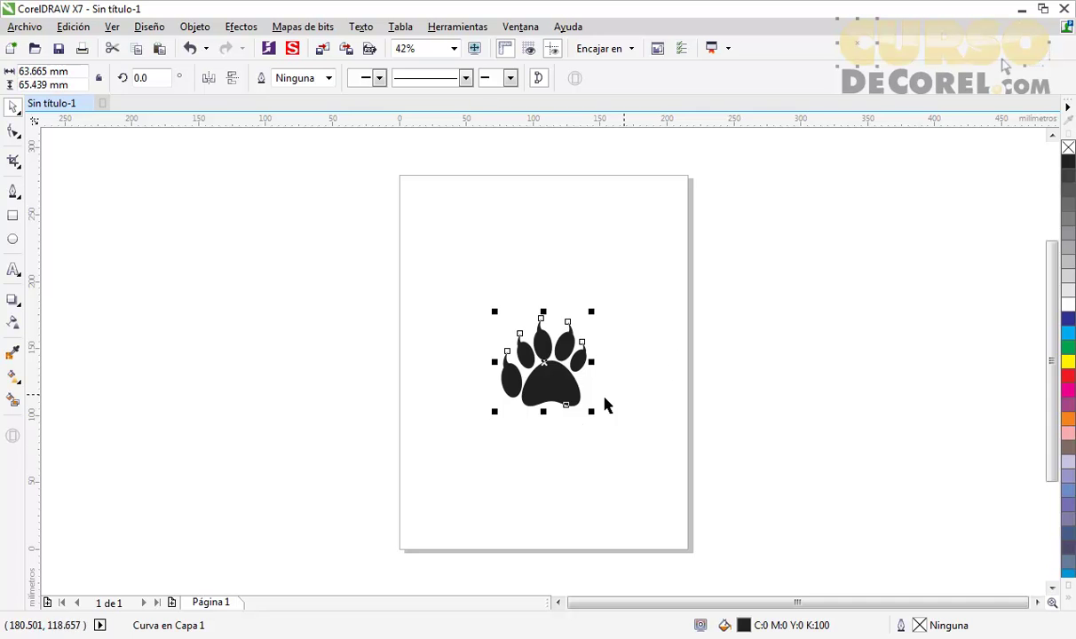
drag(592, 413, 629, 451)
click(774, 397)
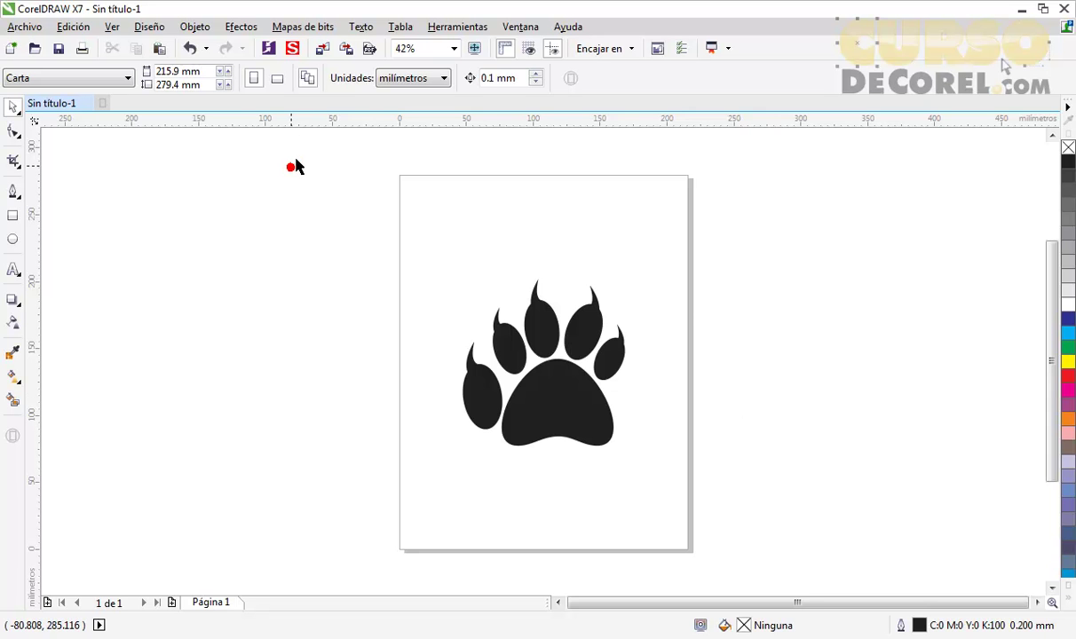
- Insert the white short-sleeved shirt's back view from the second row of the CursoDeCorel Studio models and close the gallery
click(295, 49)
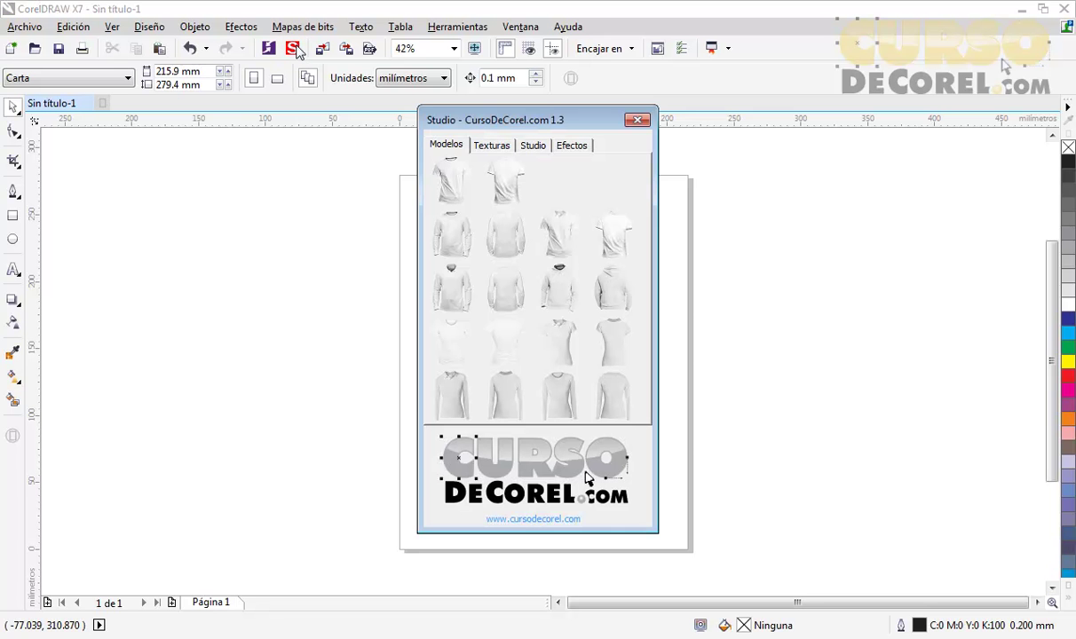
click(615, 227)
click(637, 119)
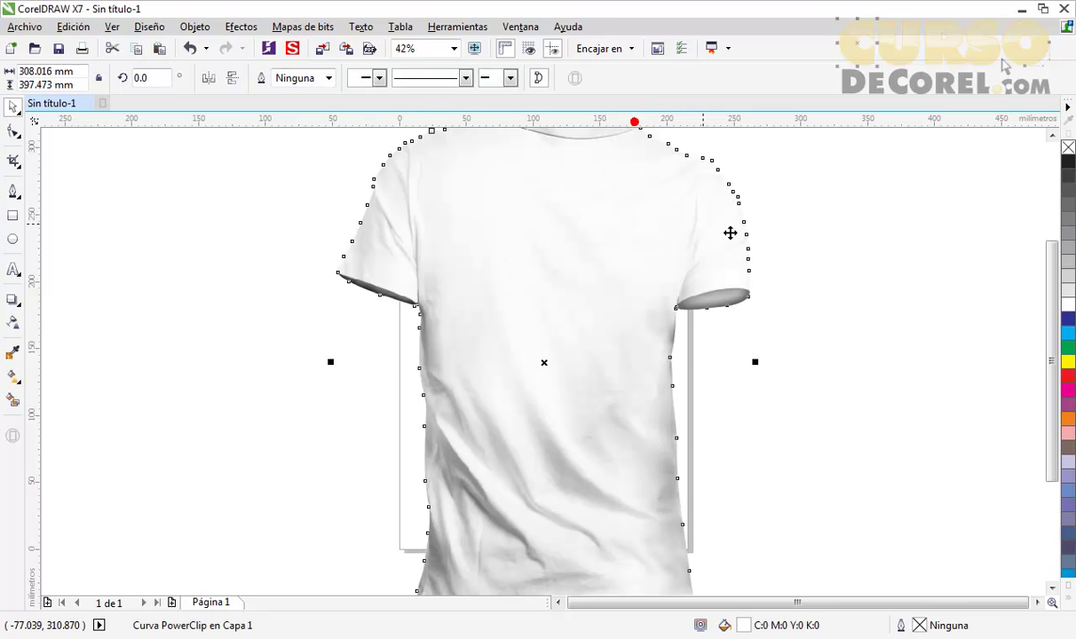
click(843, 248)
click(613, 311)
click(595, 296)
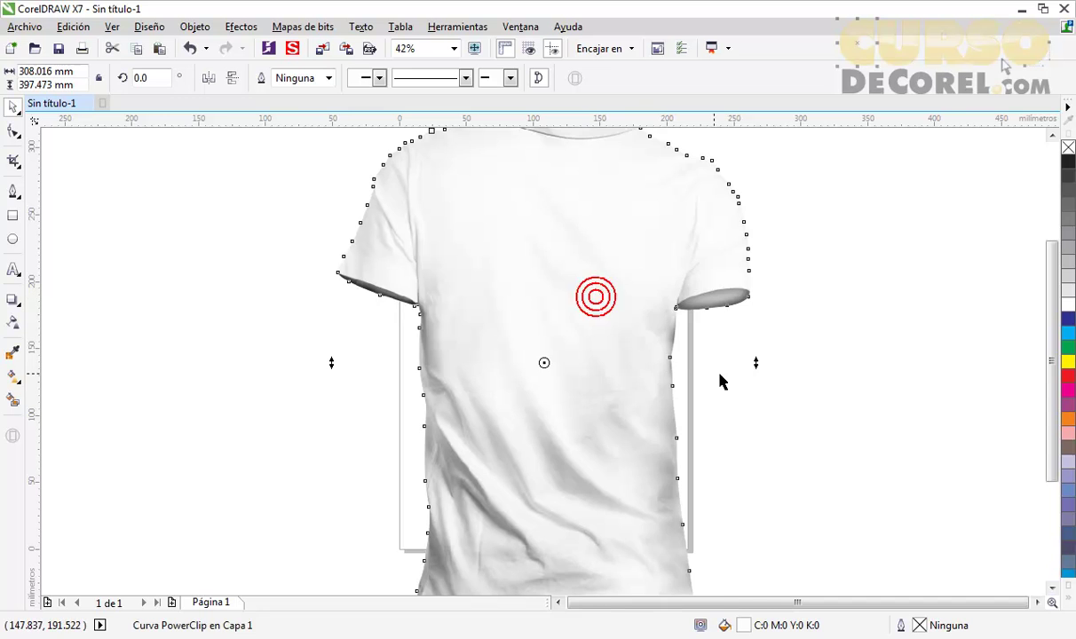
- Send the inserted shirt to the back of the page, behind the paw
right_click(548, 366)
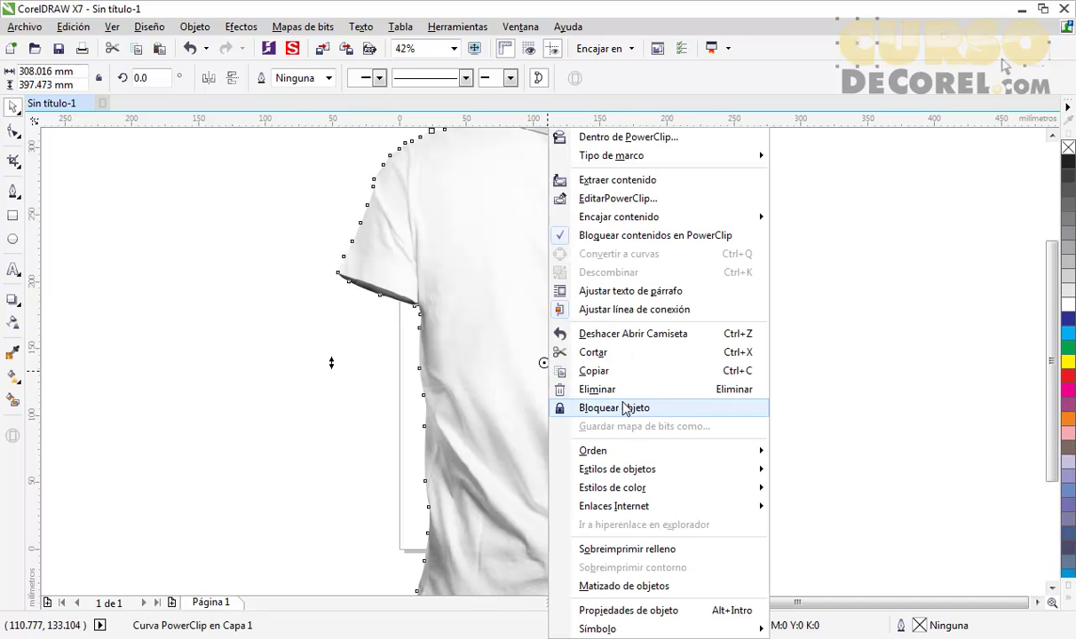
click(625, 452)
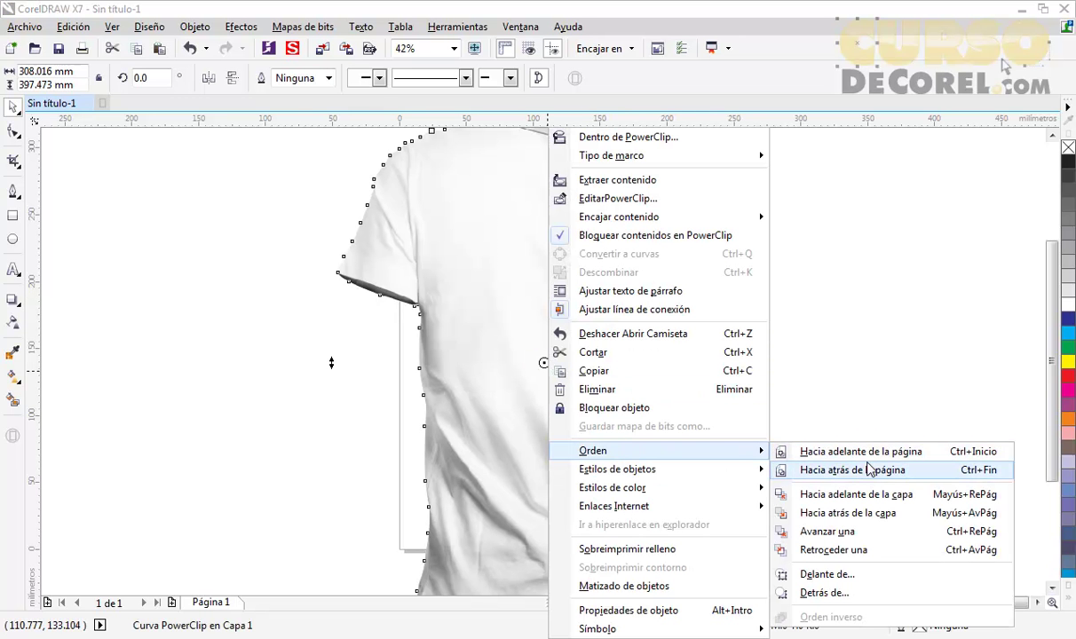
click(826, 469)
click(663, 223)
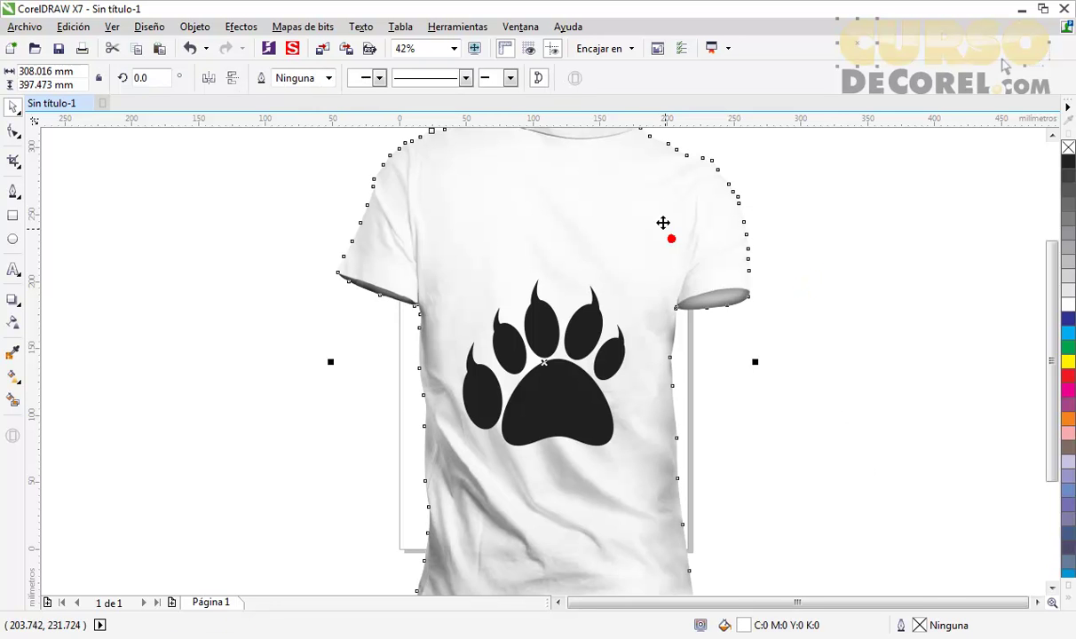
- Move the shirt down so the paw sits on its back, enlarge it, and fill it with 40% black grey
drag(663, 224, 740, 300)
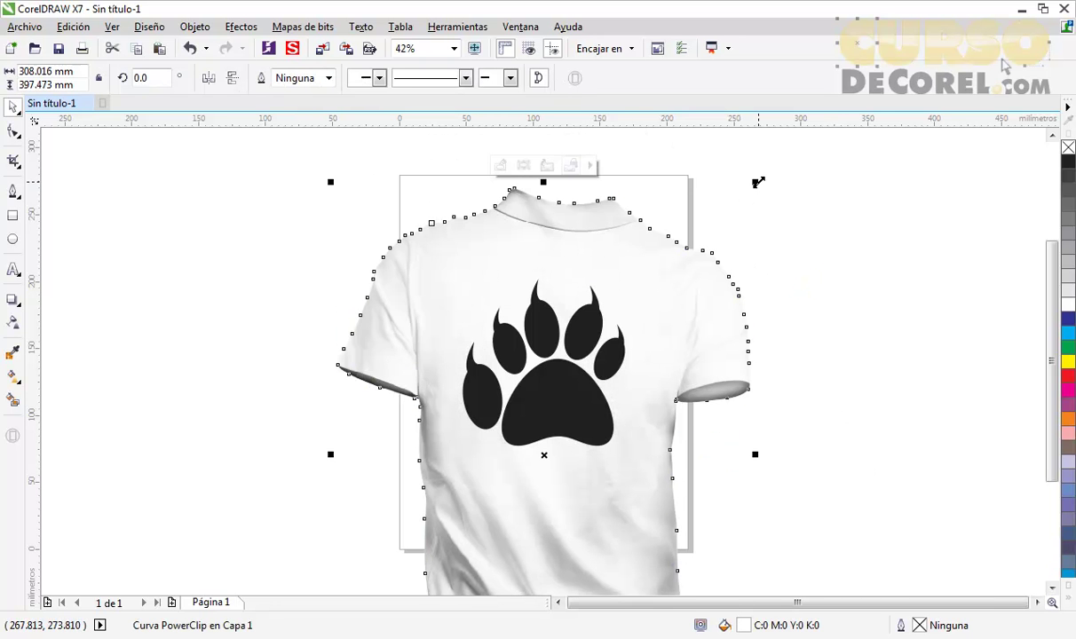
drag(756, 180, 781, 149)
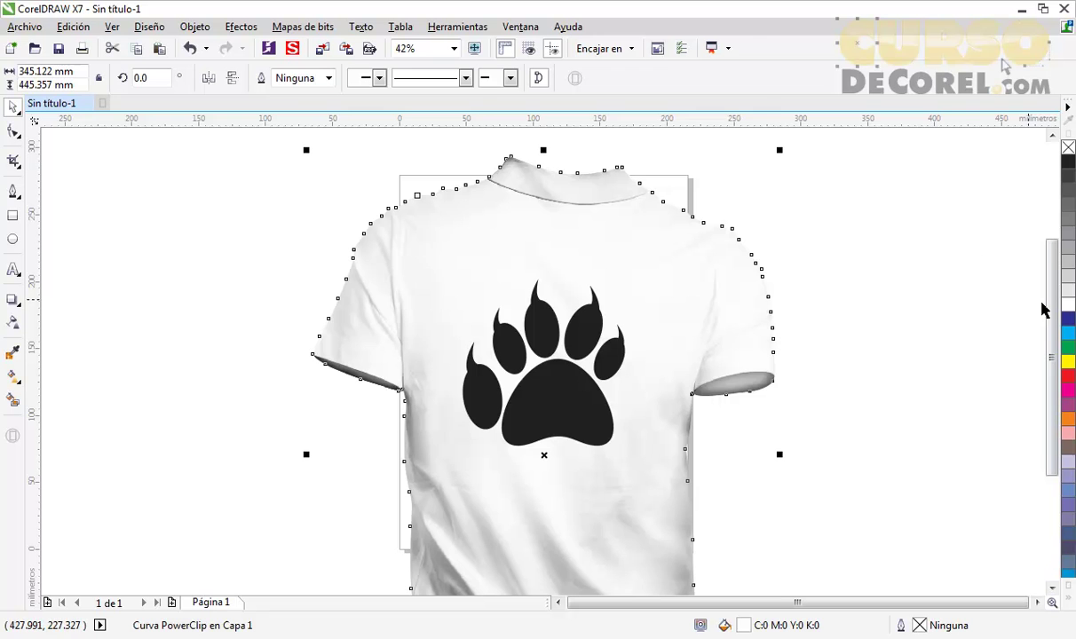
click(1069, 255)
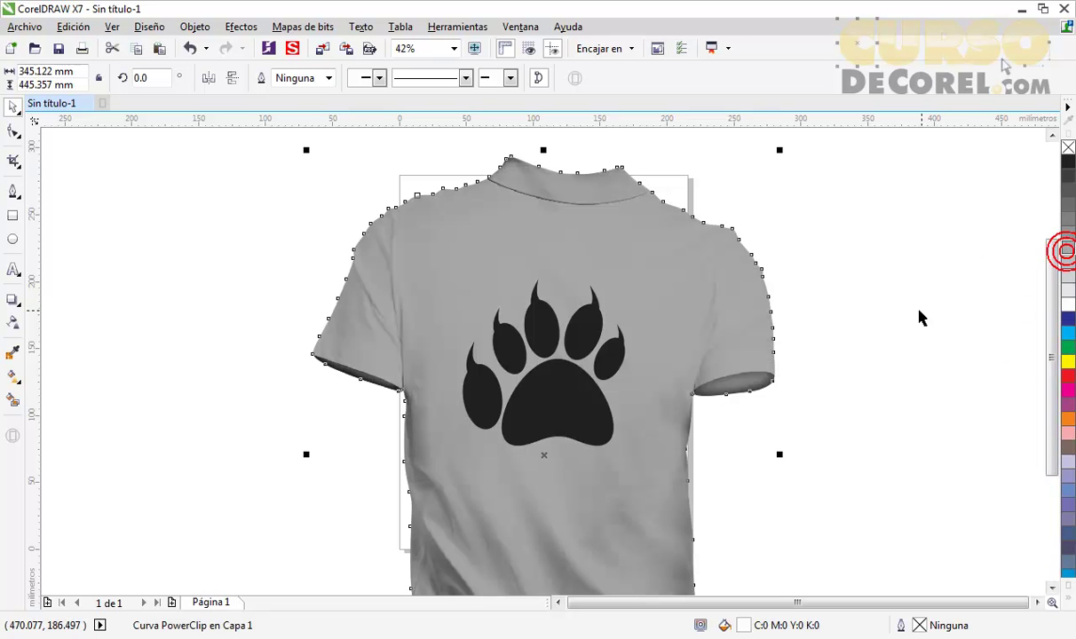
drag(781, 149, 818, 158)
- Delete the logo bitmap above the shirt and the grouped objects near the shirt's lower part
click(336, 158)
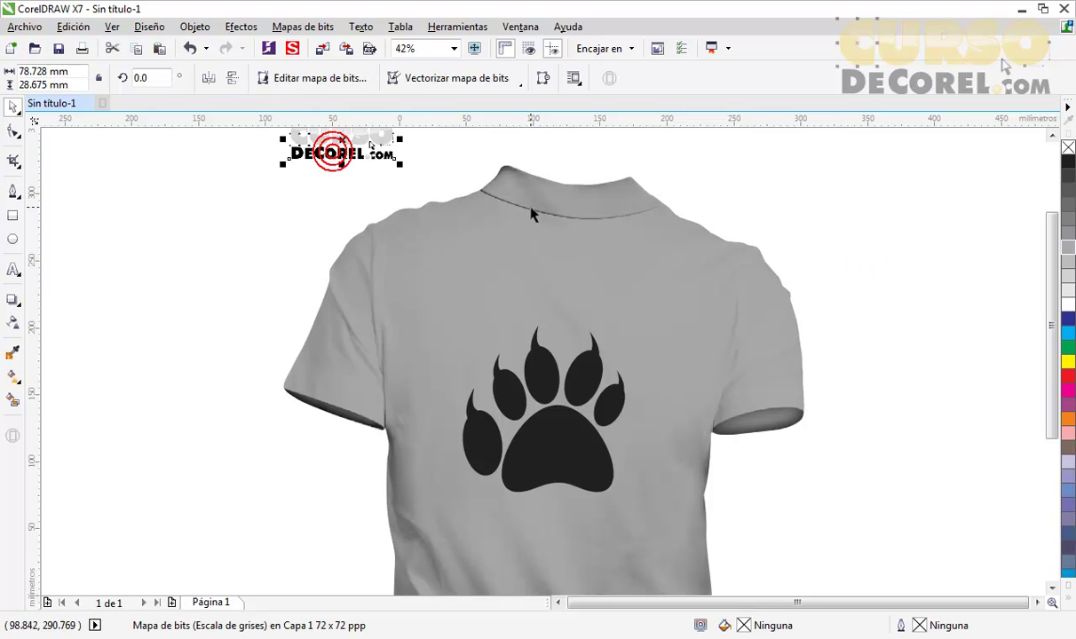
key(Delete)
scroll(547, 281, down, 1)
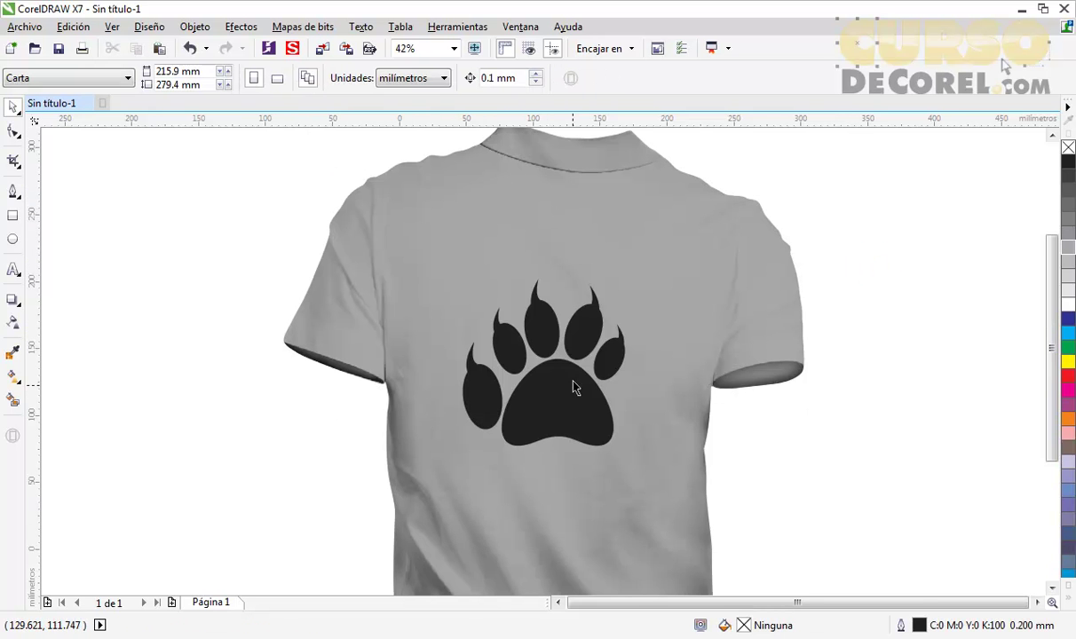
scroll(559, 381, down, 1)
click(569, 491)
key(Delete)
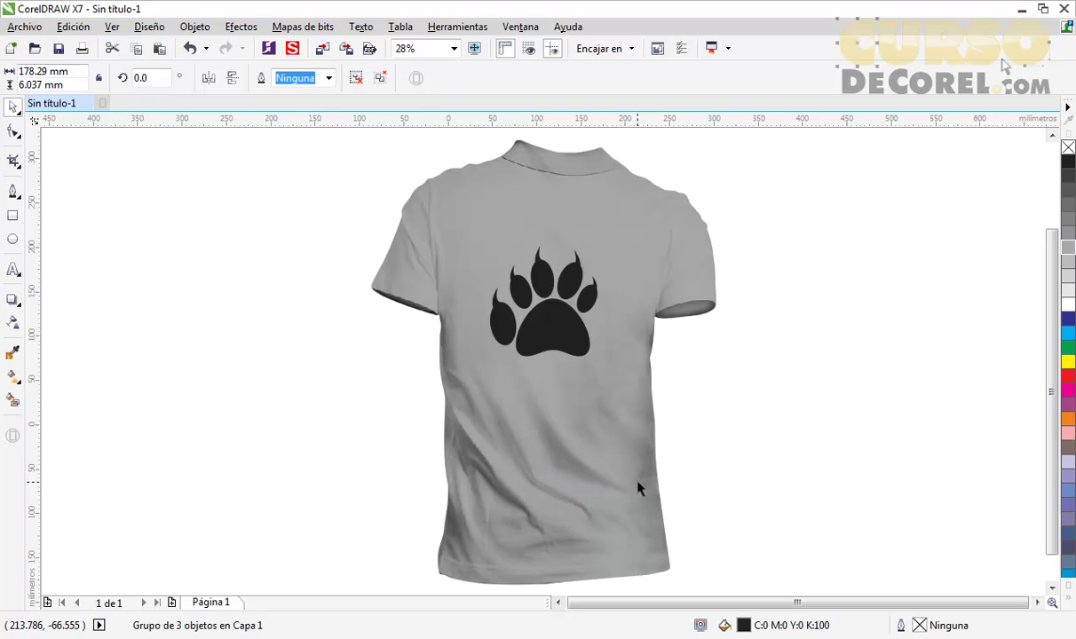
- Recolour the paw on the shirt, trying 40% black grey and settling on 30% black
click(555, 242)
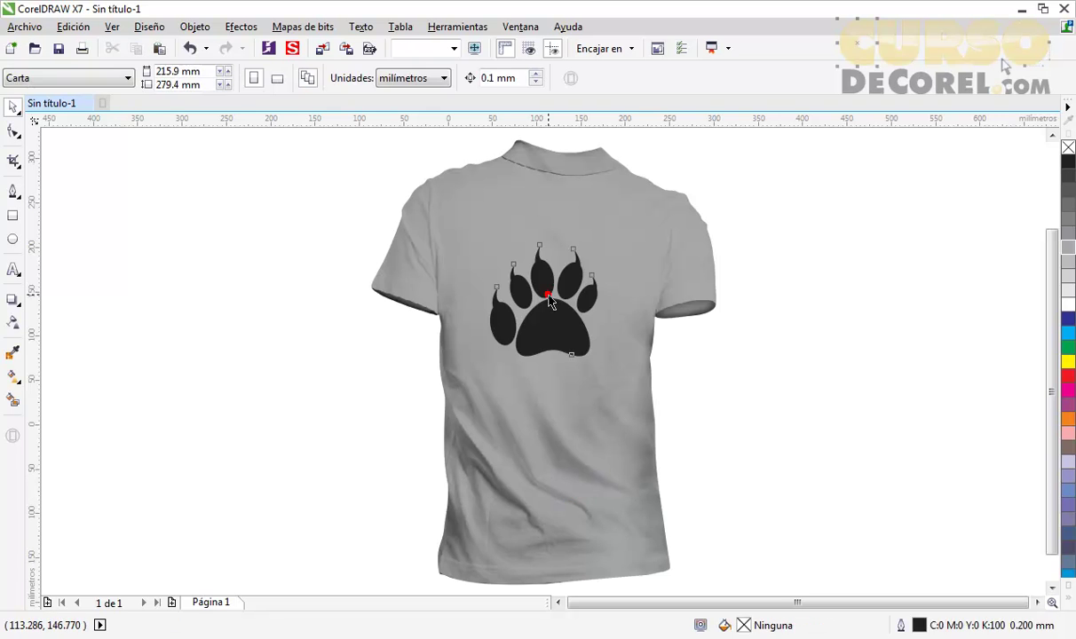
click(1068, 243)
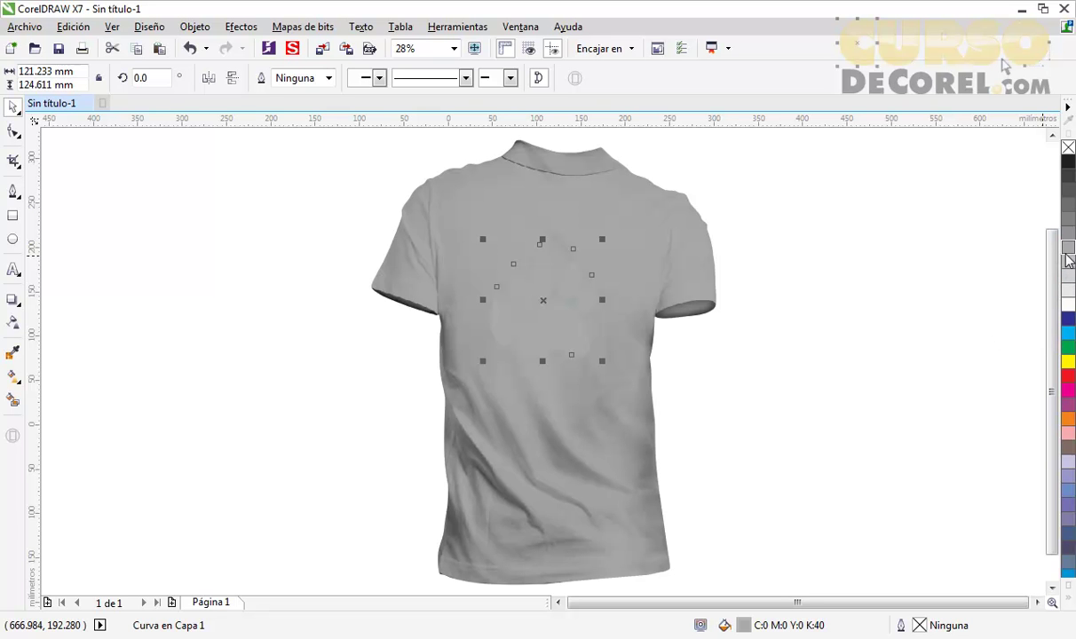
click(1068, 257)
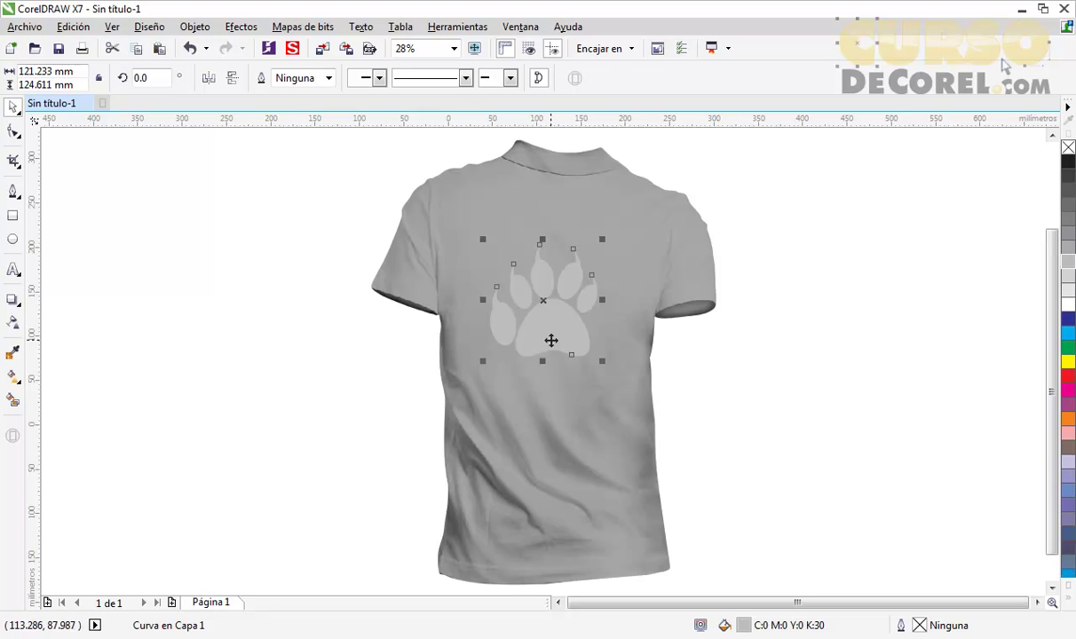
- Move the paw up on the shirt's back and rotate it slightly clockwise to follow the shirt's angle
drag(555, 330, 557, 293)
click(559, 294)
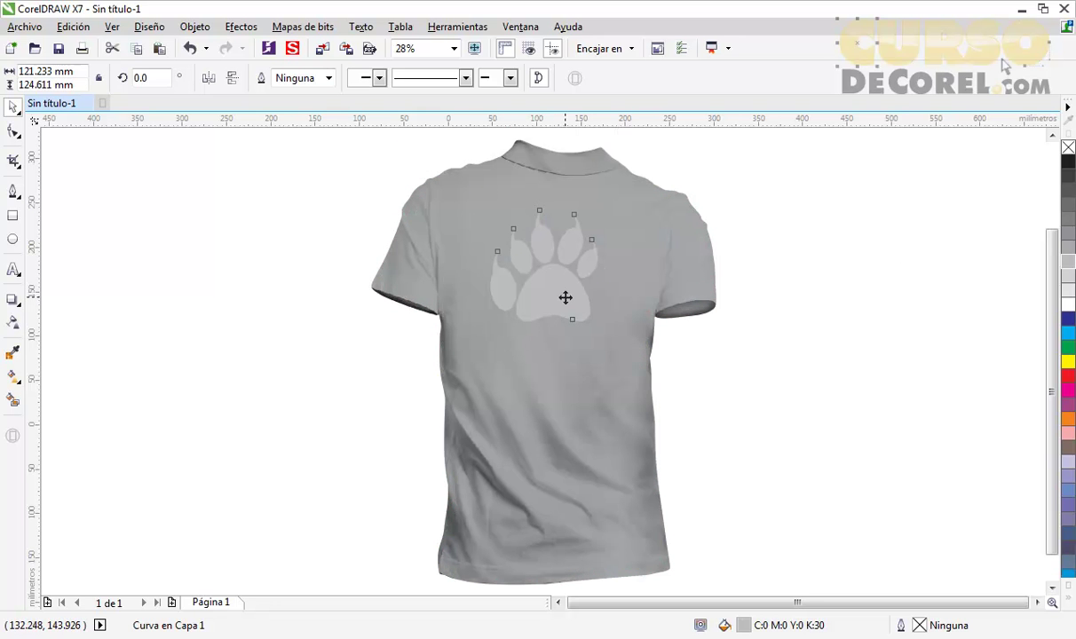
mouse_move(605, 208)
mouse_down()
mouse_move(631, 212)
mouse_move(611, 222)
mouse_move(606, 205)
mouse_move(624, 190)
mouse_up()
click(582, 245)
click(744, 218)
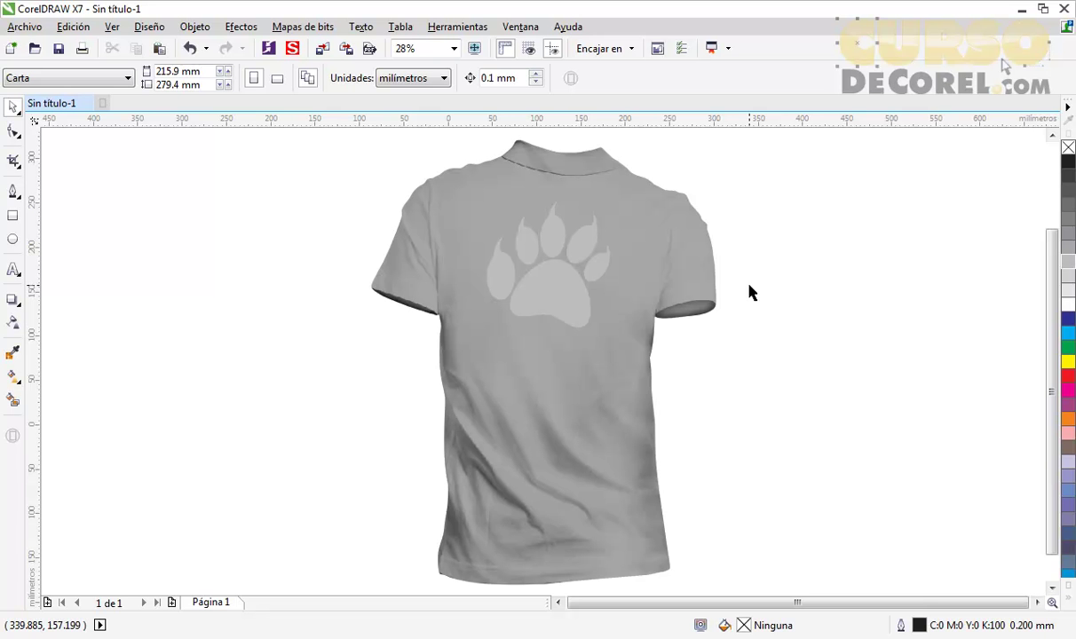
- Paste the GRIZZLY CLUB logo, scale it down proportionally to about 203 mm wide, and move it up over the paw
key(ctrl+v)
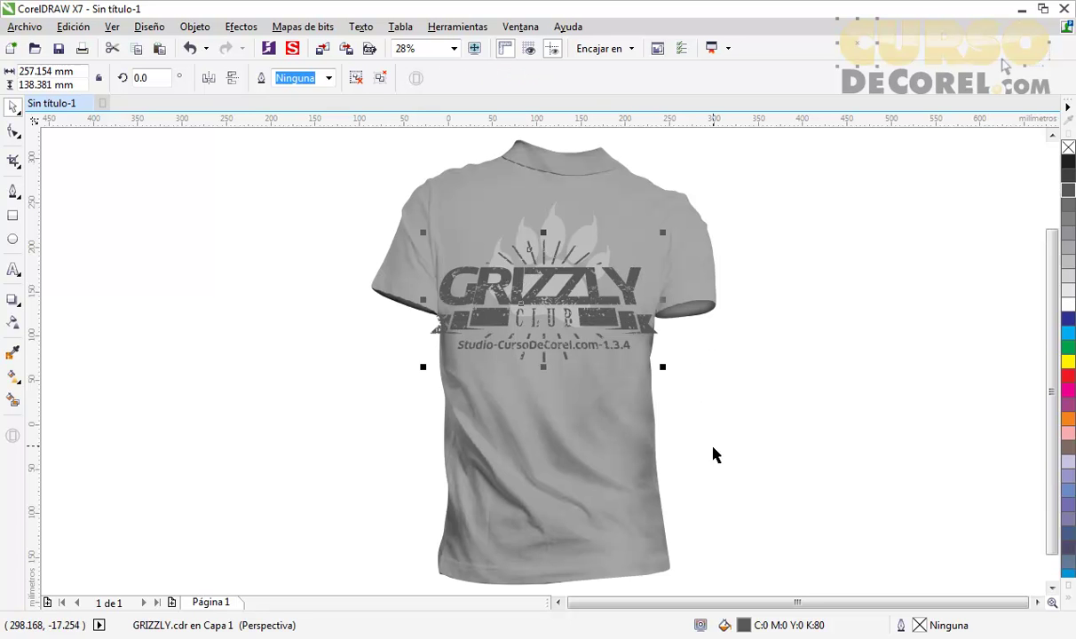
key(z)
drag(384, 168, 699, 406)
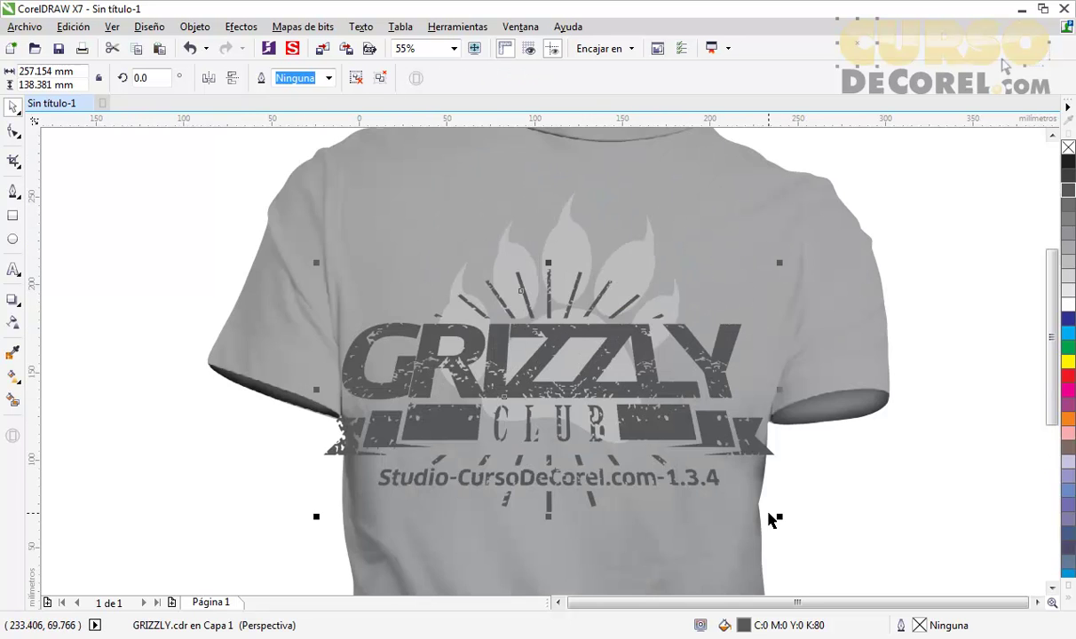
drag(772, 516, 667, 483)
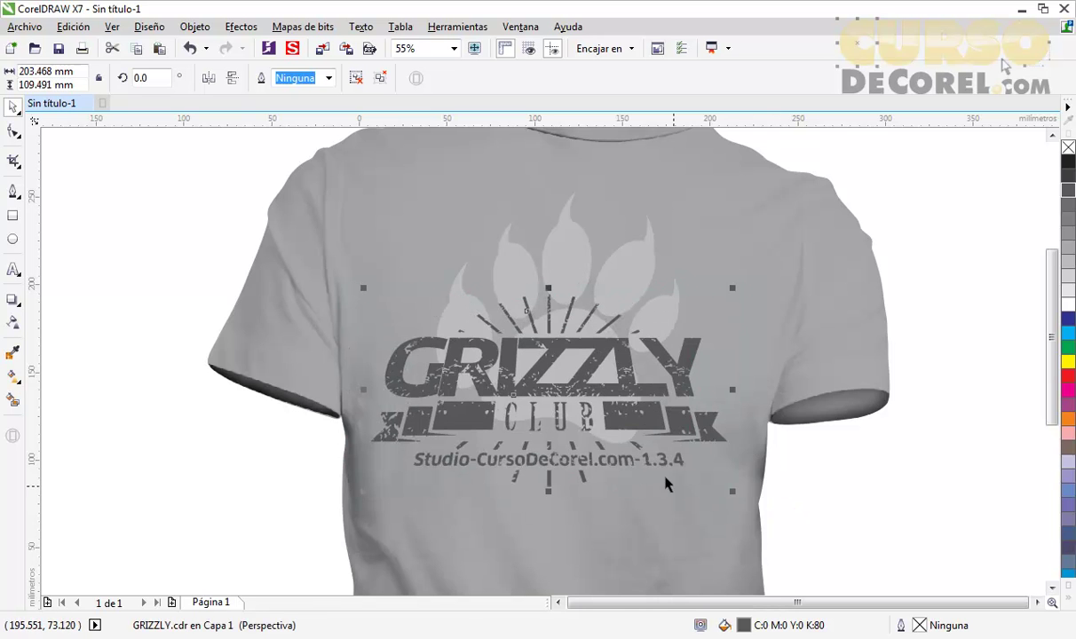
drag(584, 357, 618, 377)
drag(630, 321, 630, 318)
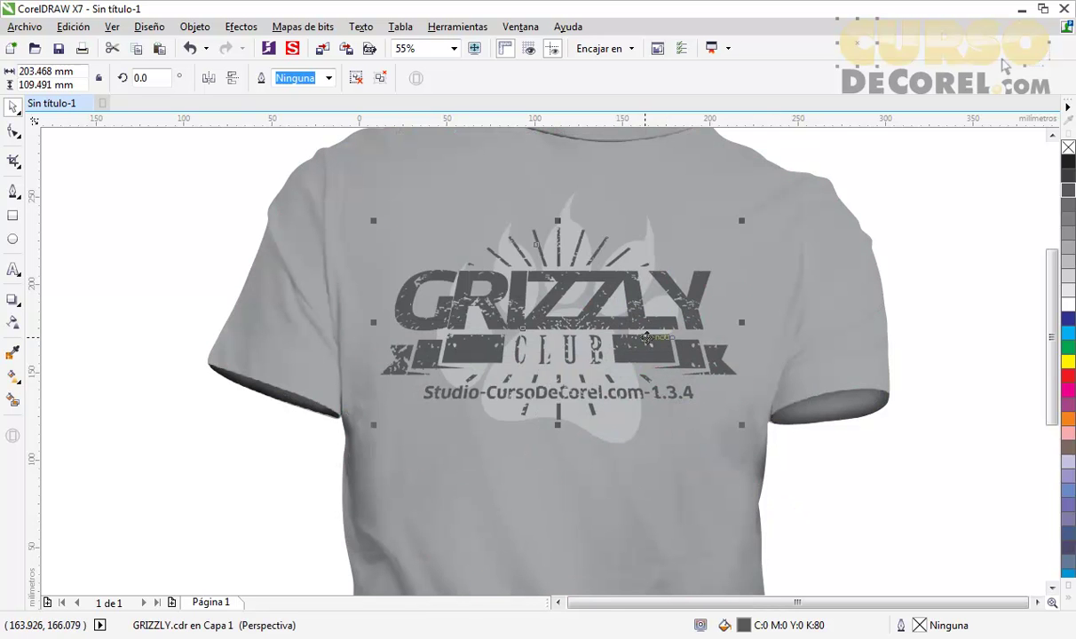
- Tilt the logo clockwise to about 355.75°, adjusting the paw's tilt to match, and shift the logo slightly to the right
click(626, 317)
drag(742, 225, 753, 174)
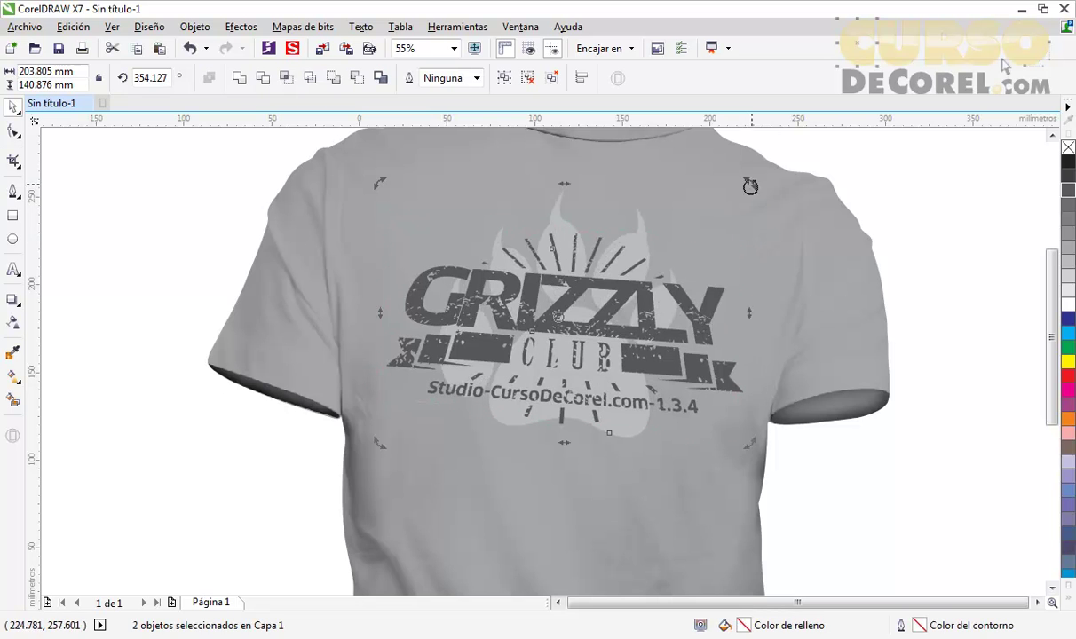
click(859, 232)
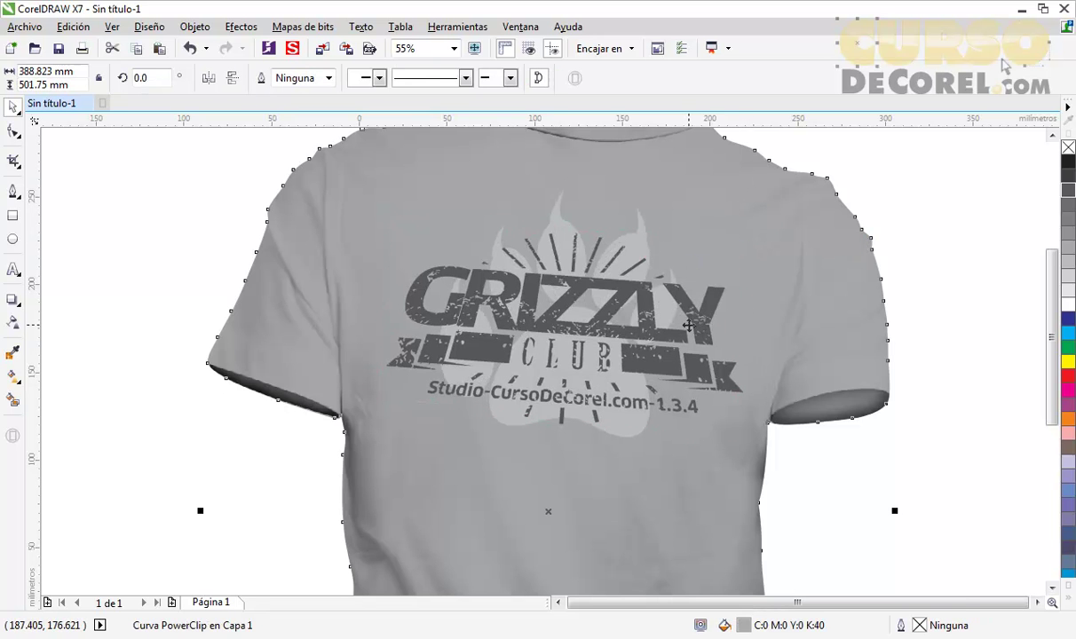
drag(697, 312, 708, 330)
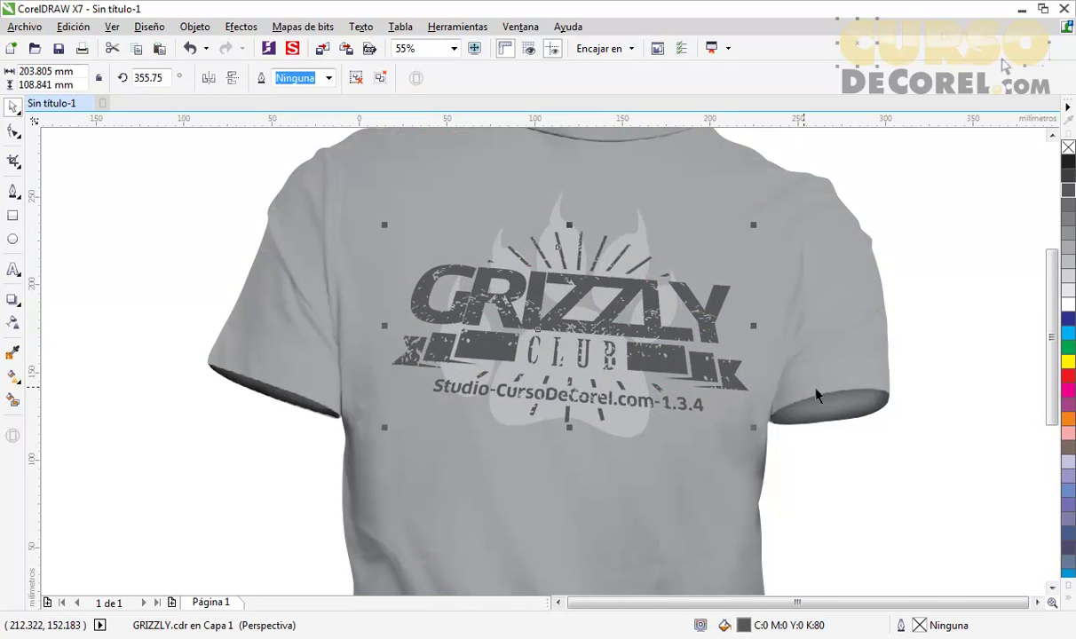
click(948, 371)
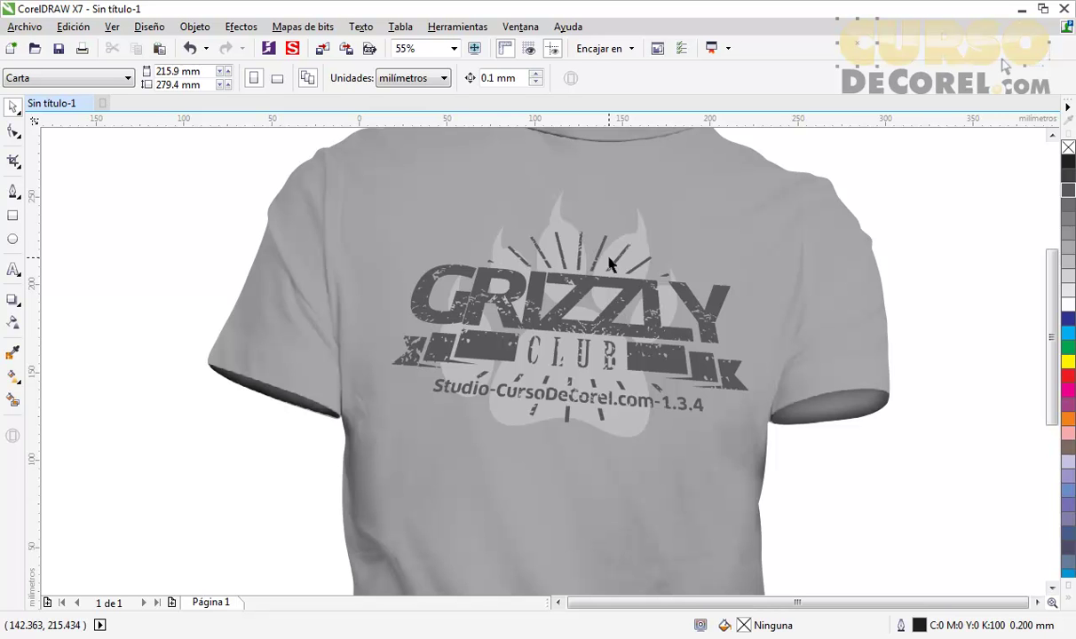
drag(937, 180, 339, 500)
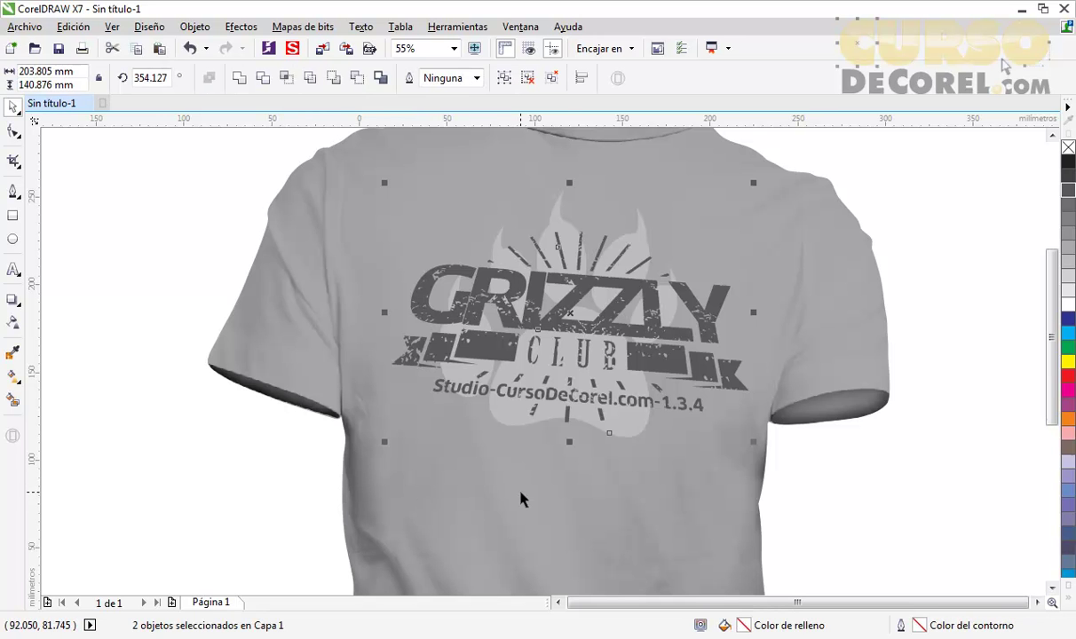
click(186, 283)
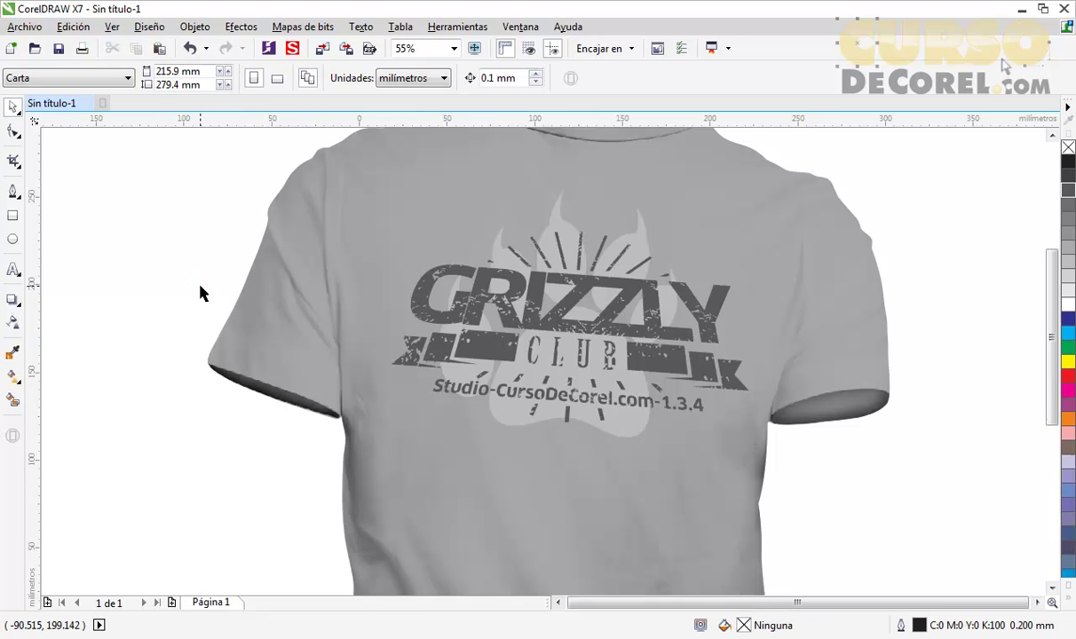